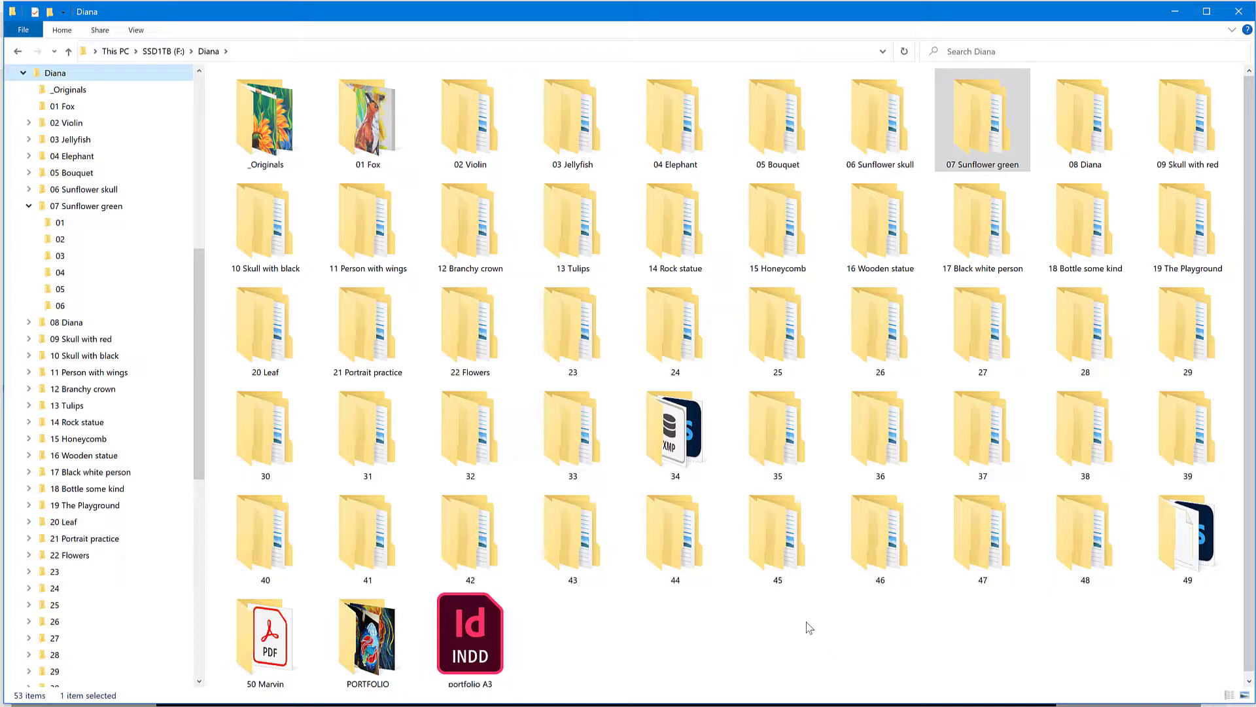
- Glance at the 13 photos in 01 Fox, then open the 02 Violin folder
{"action": "left_click_drag", "start_coordinate": [497, 18], "coordinate": [495, 19]}
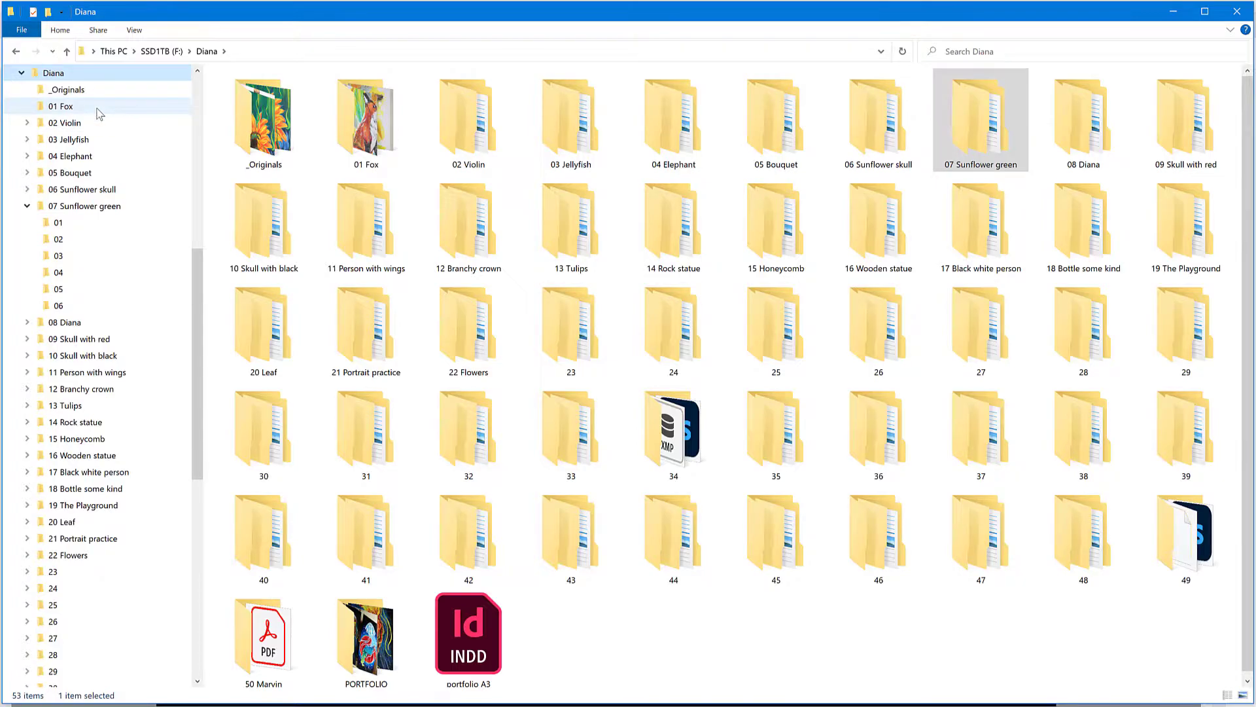
{"action": "left_click", "coordinate": [100, 113]}
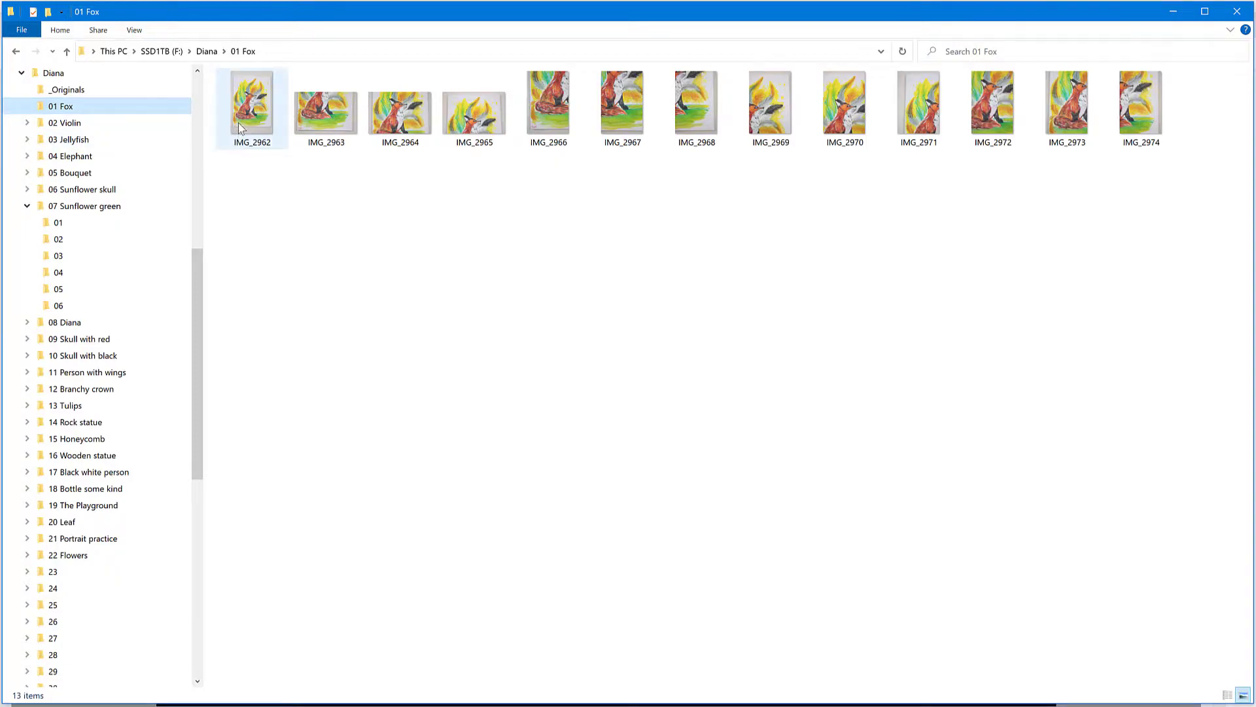
{"action": "left_click", "coordinate": [56, 123]}
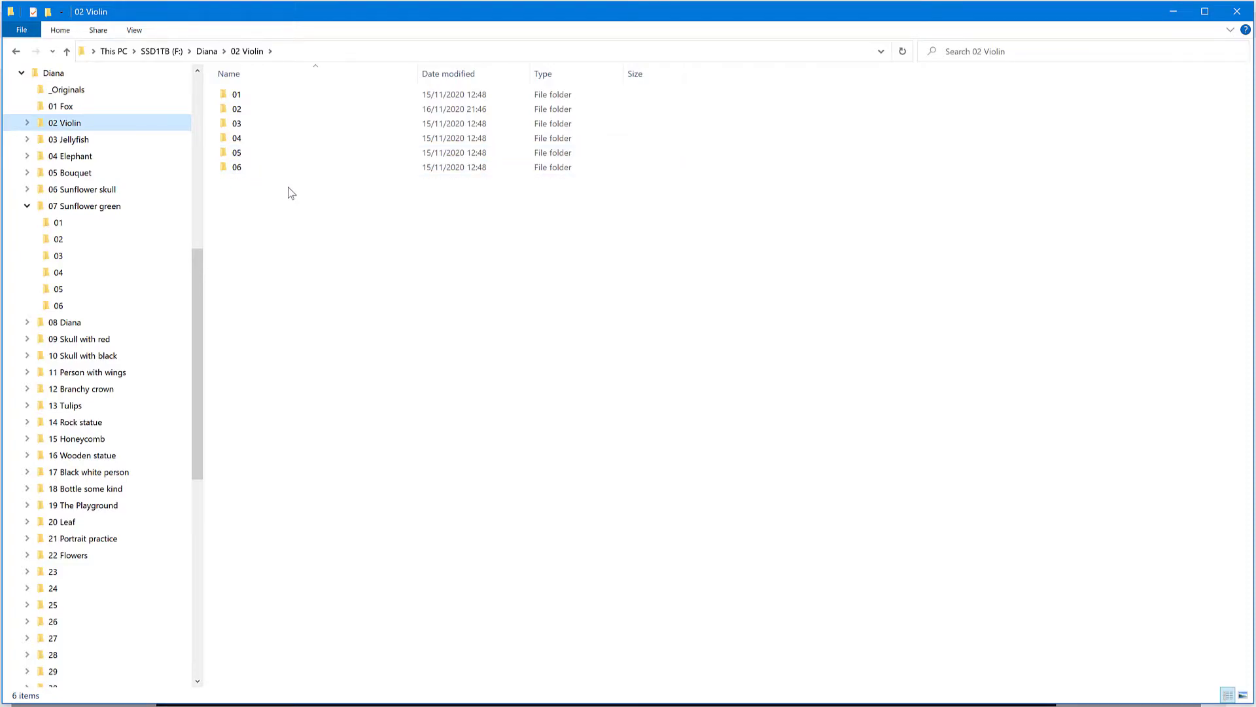
- Expand 02 Violin and inspect subfolder 01's Violin stitch 01 PSD
{"action": "double_click", "coordinate": [57, 126]}
{"action": "left_click", "coordinate": [58, 141]}
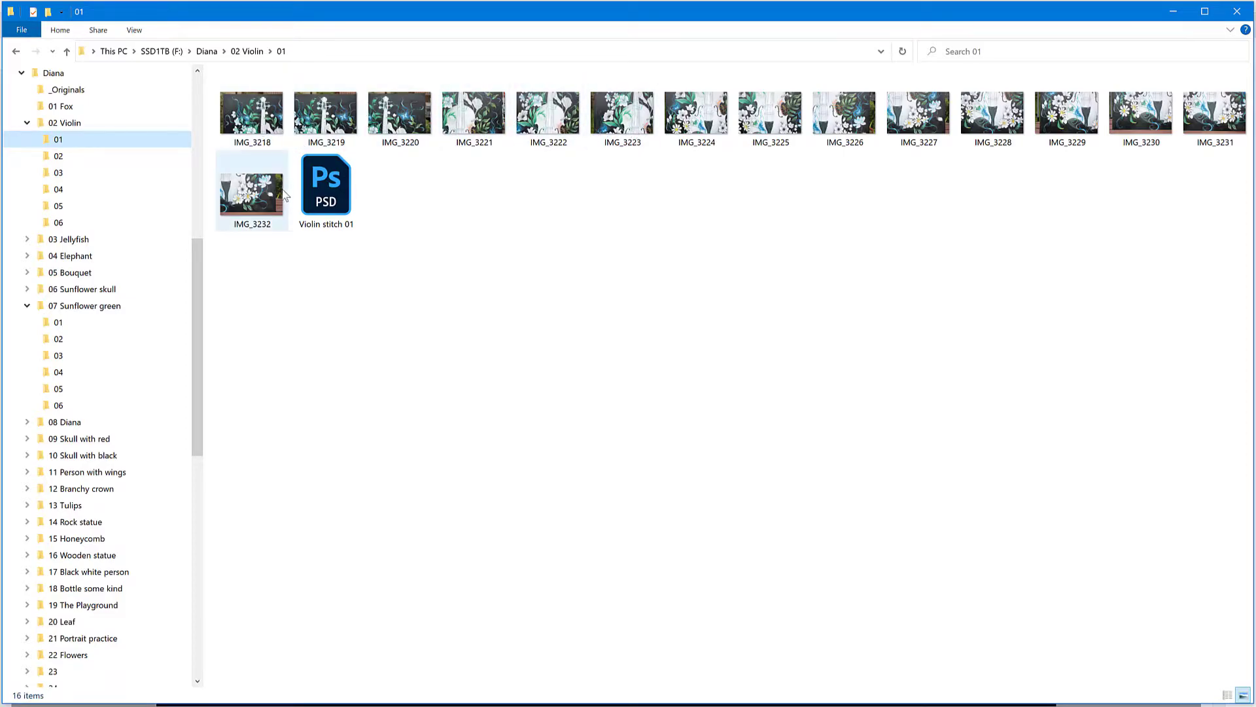
{"action": "left_click", "coordinate": [319, 186]}
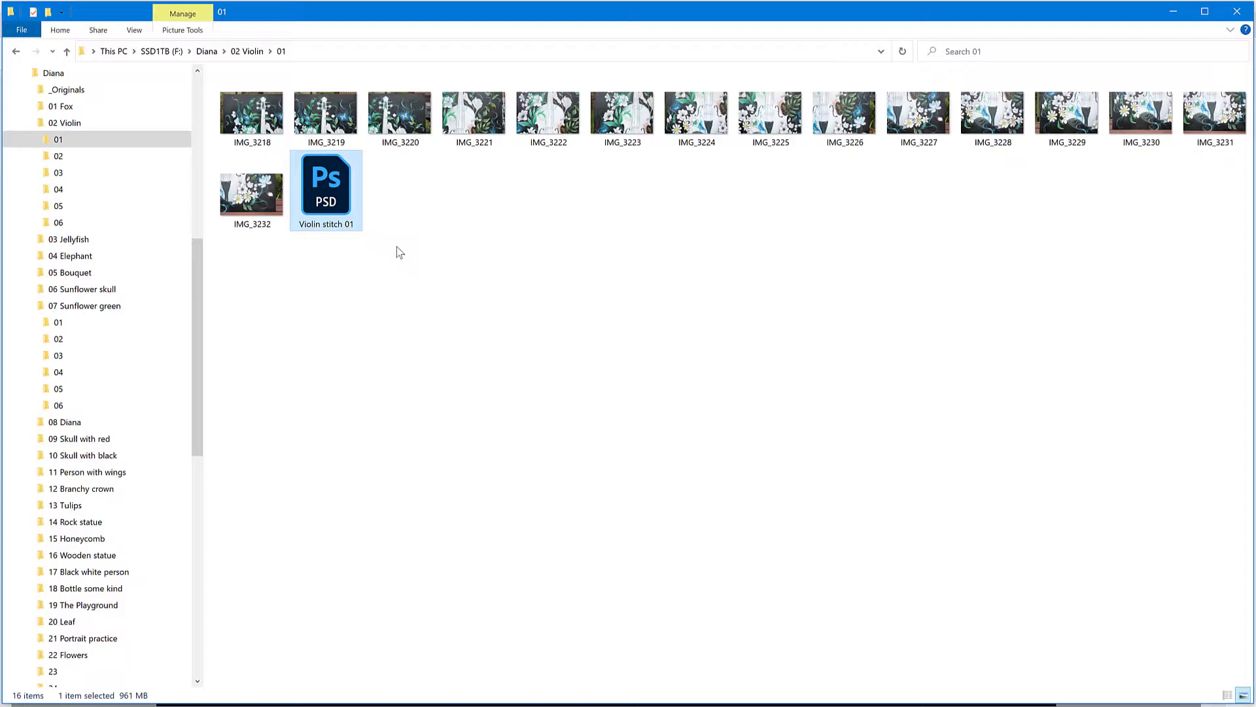
- Open subfolder 02, preview photo IMG_3247 in Photos, then return to Explorer
{"action": "left_click", "coordinate": [98, 159]}
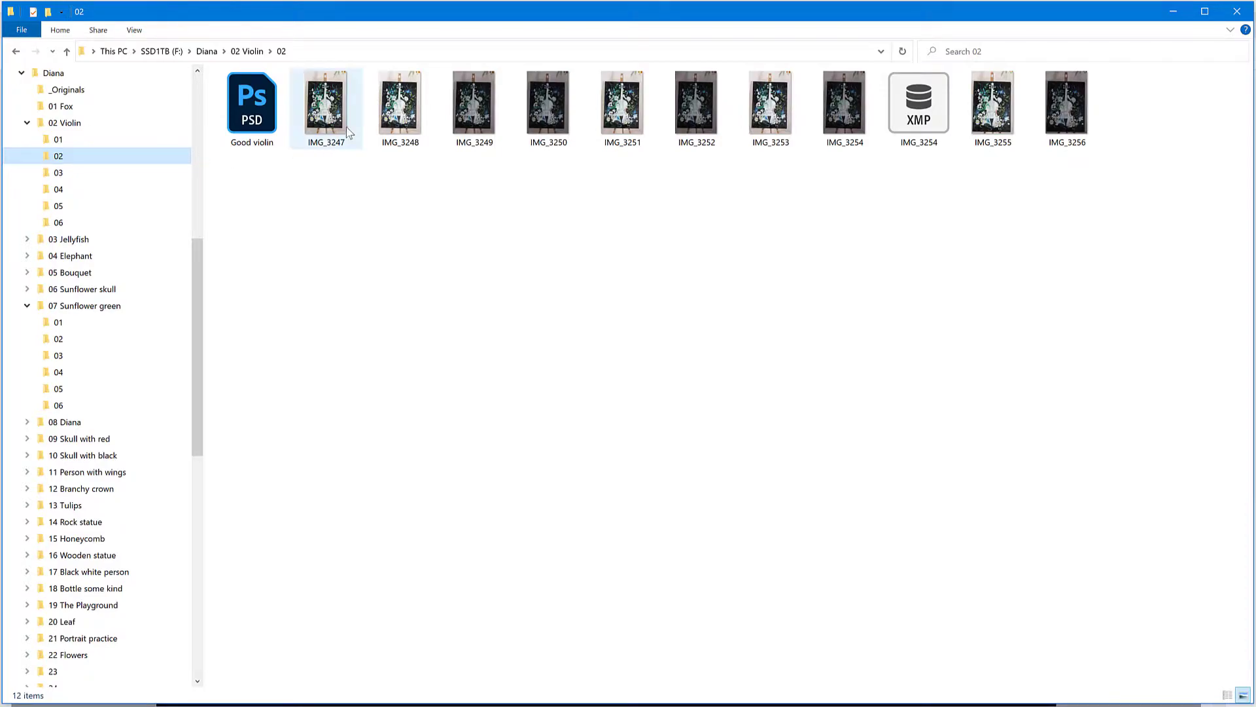
{"action": "left_click", "coordinate": [324, 113]}
{"action": "double_click", "coordinate": [325, 112]}
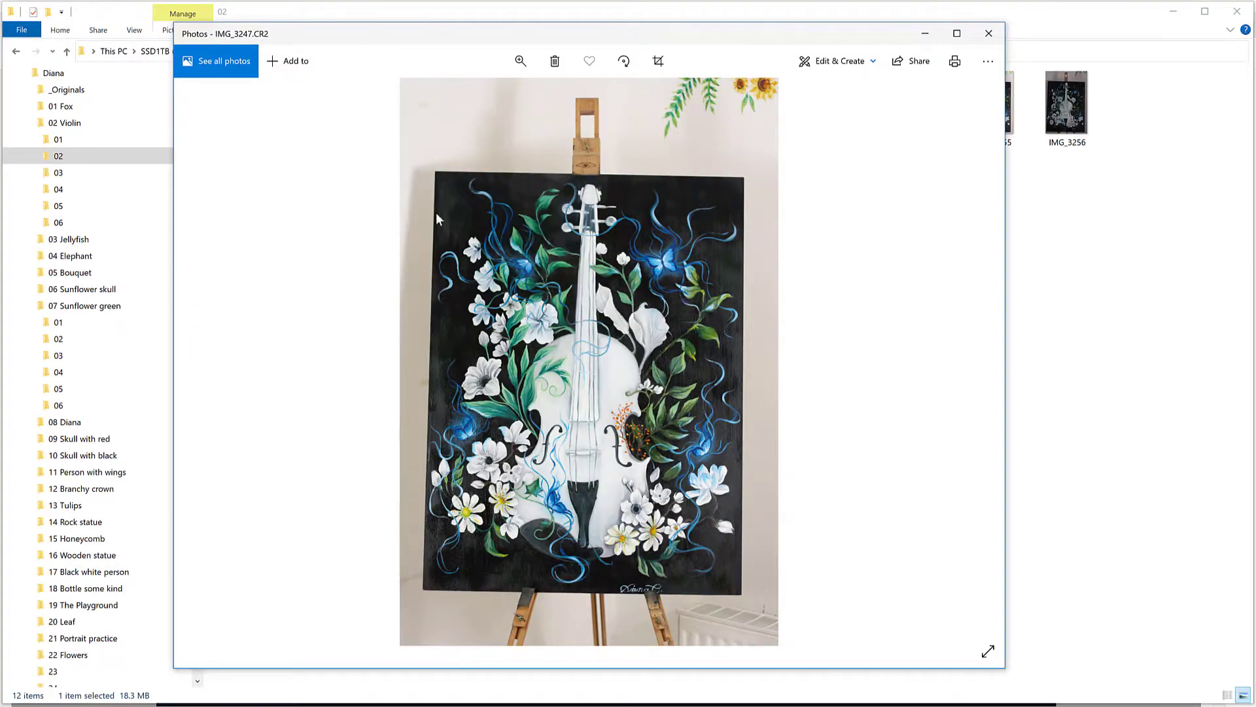
{"action": "left_click", "coordinate": [1064, 17]}
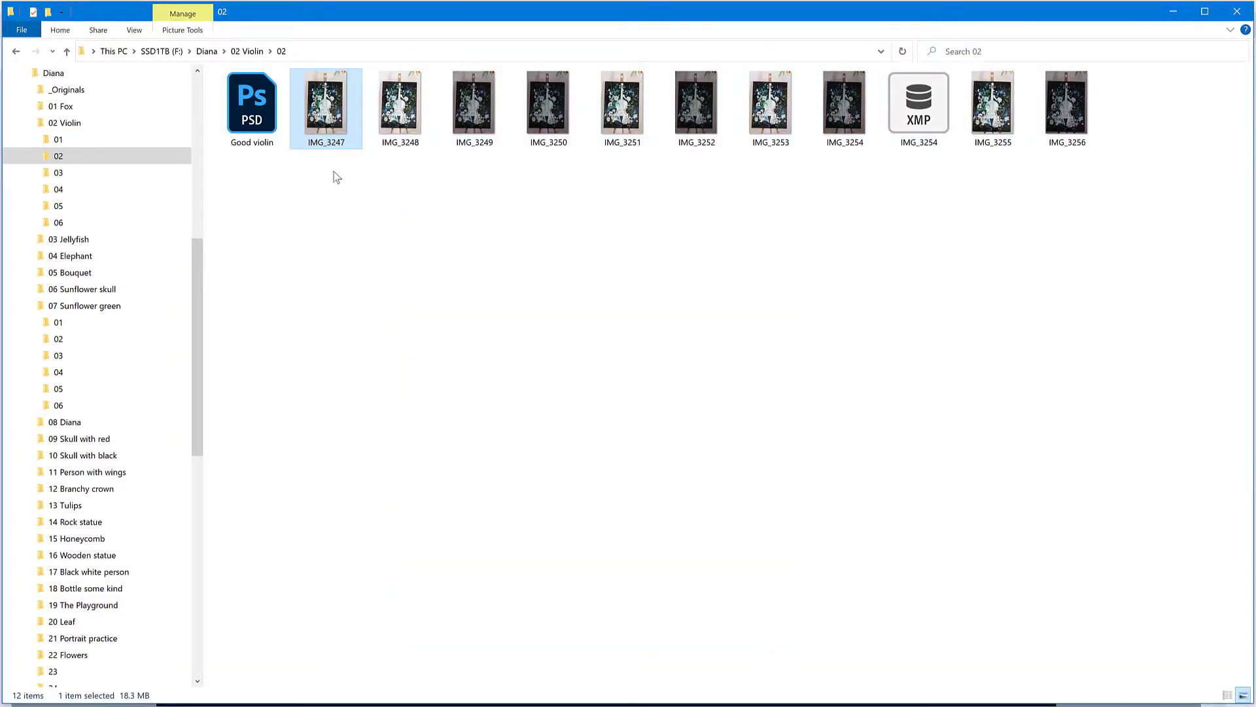
- In subfolder 03, select photos IMG_3443–IMG_3446 and the Violin stitch 03 PSD
{"action": "left_click", "coordinate": [93, 185]}
{"action": "left_click", "coordinate": [93, 174]}
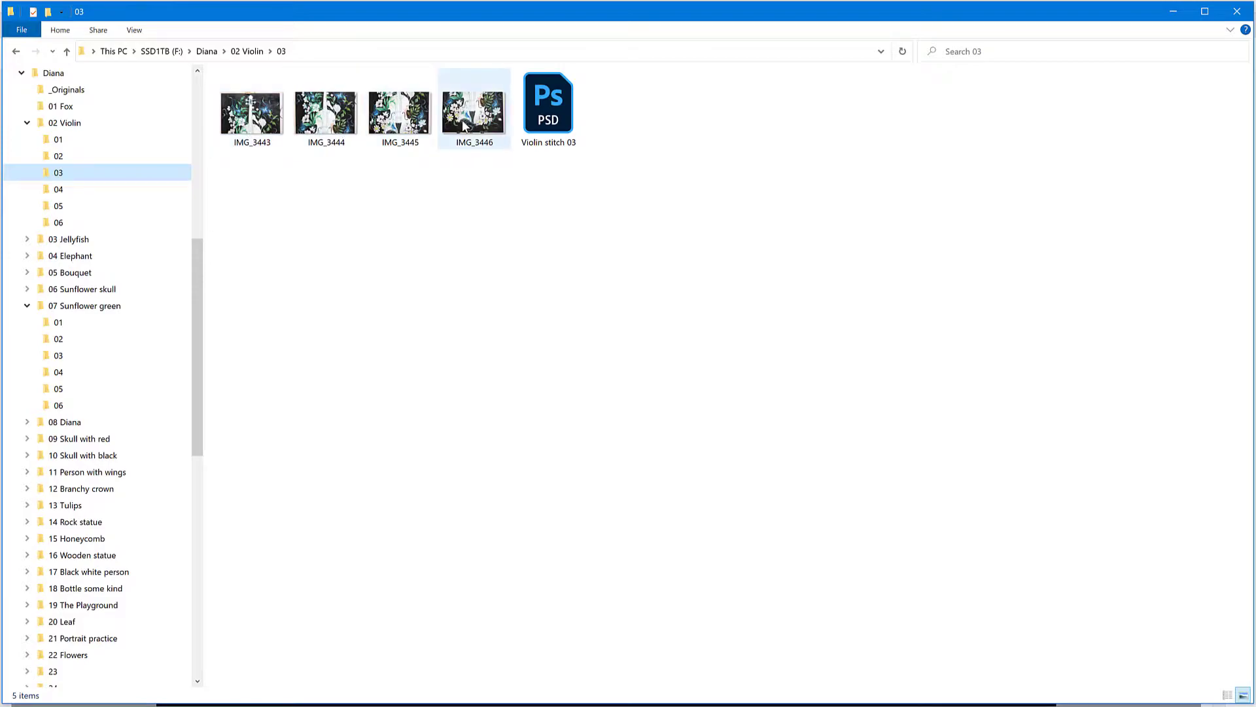
{"action": "left_click", "coordinate": [261, 118]}
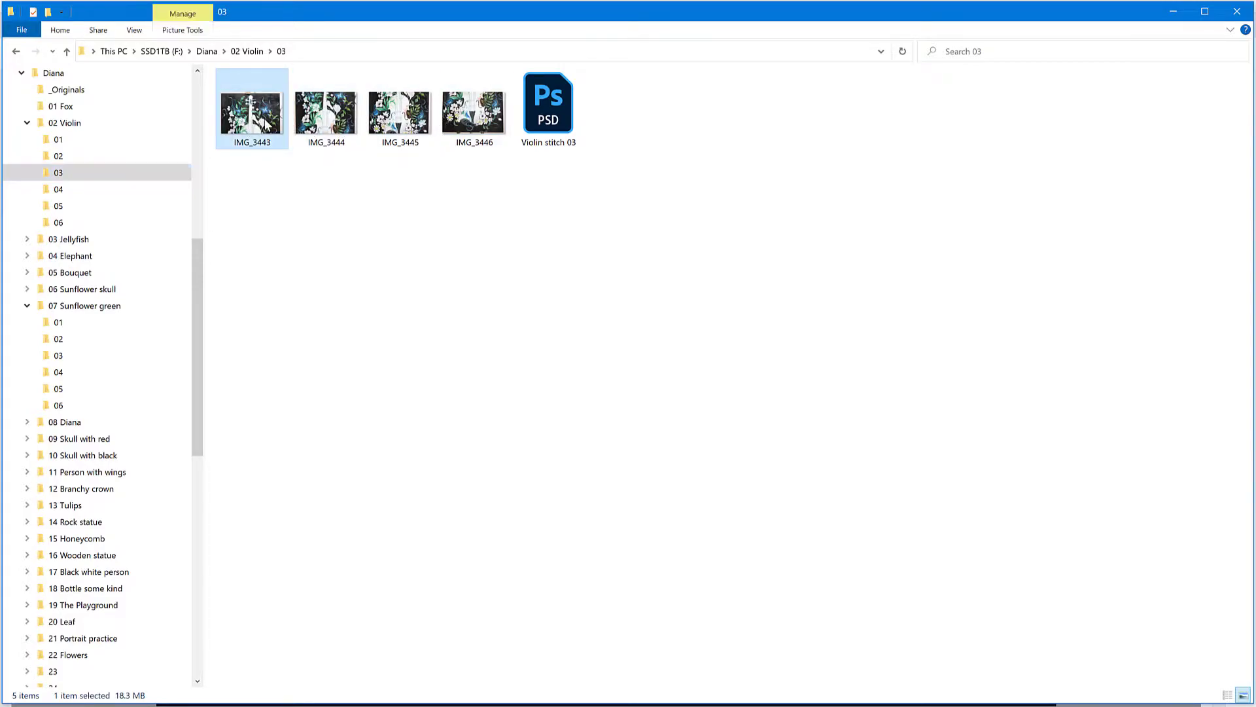
{"action": "left_click", "coordinate": [320, 121]}
{"action": "left_click", "coordinate": [406, 117]}
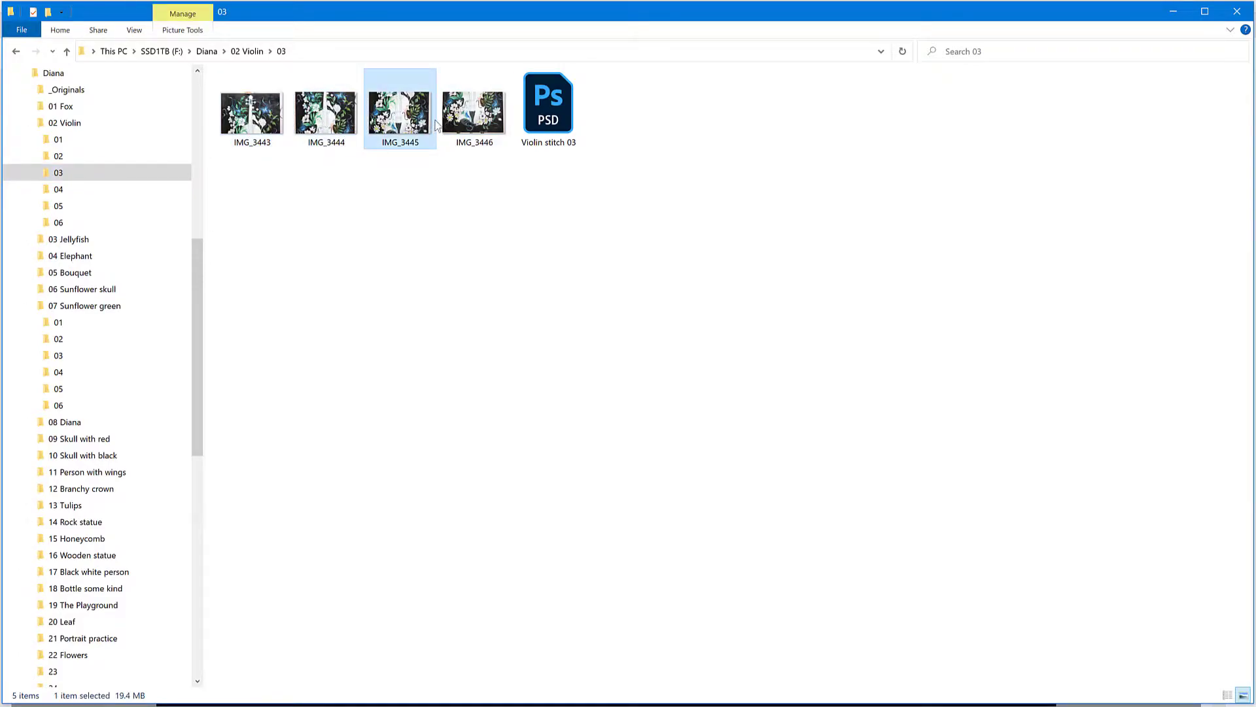
{"action": "left_click", "coordinate": [475, 125]}
{"action": "left_click", "coordinate": [552, 125]}
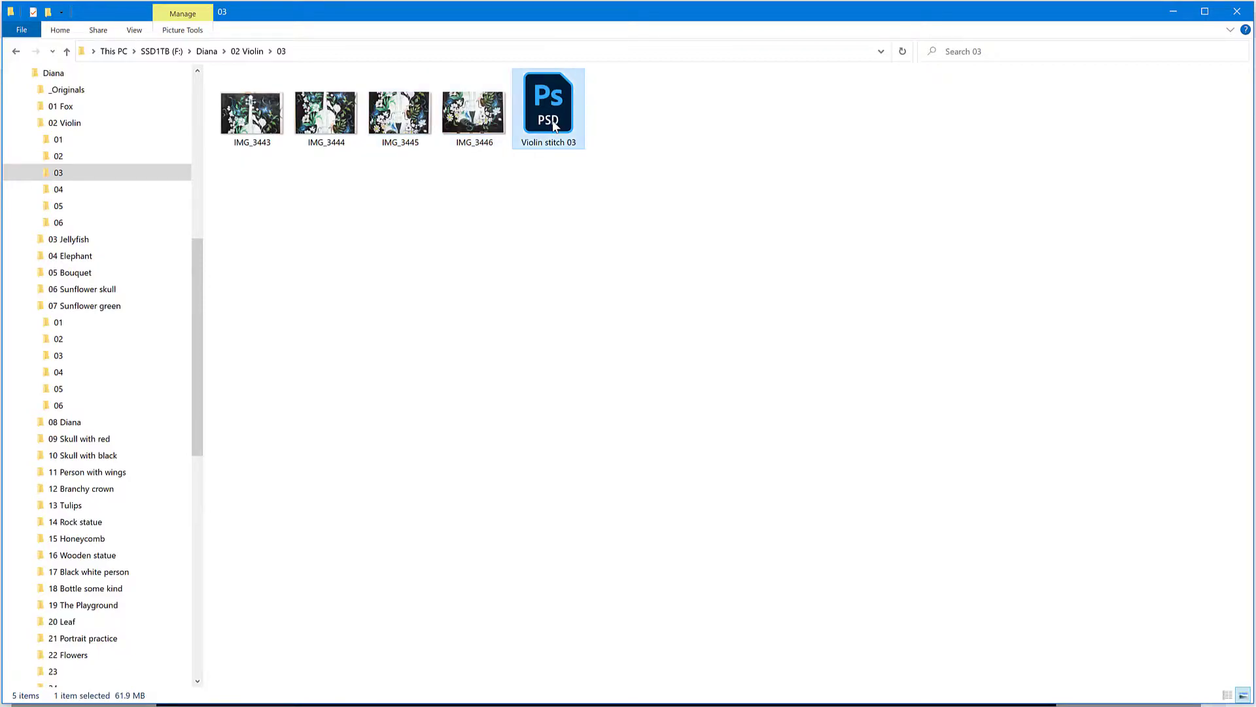
- Look over subfolder 04's contents, then move on to subfolder 05
{"action": "left_click", "coordinate": [127, 192]}
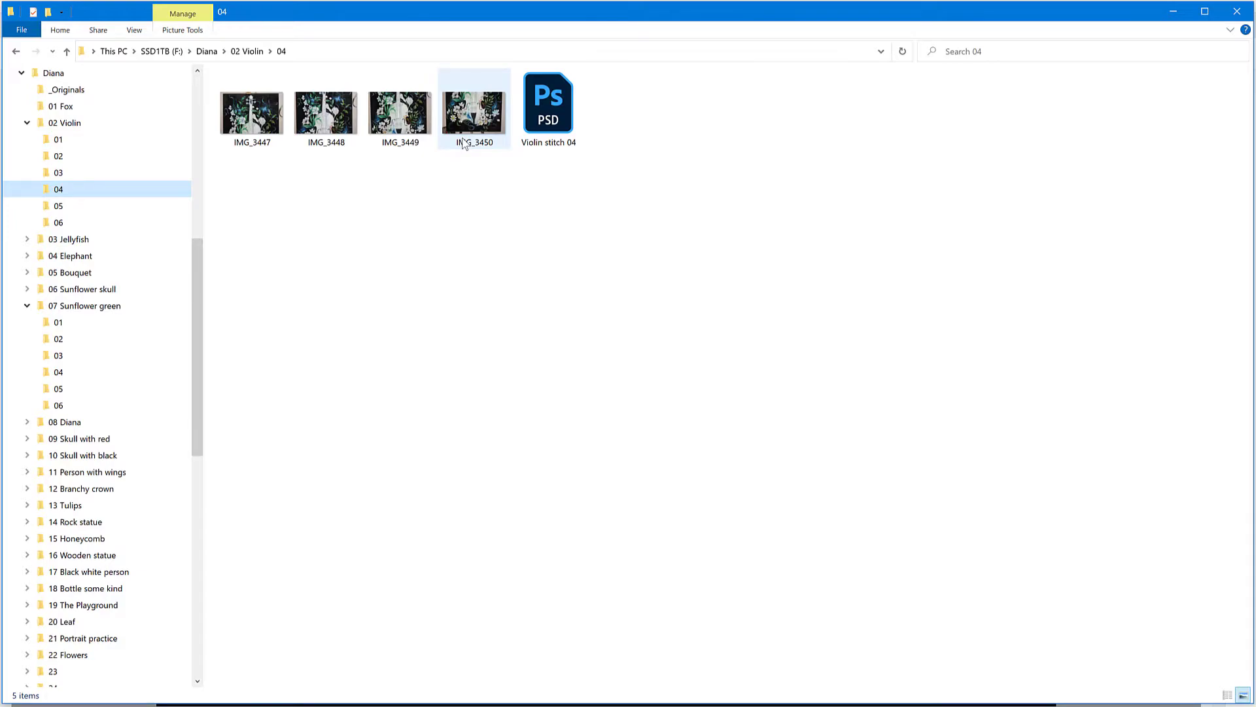
{"action": "mouse_move", "coordinate": [463, 144]}
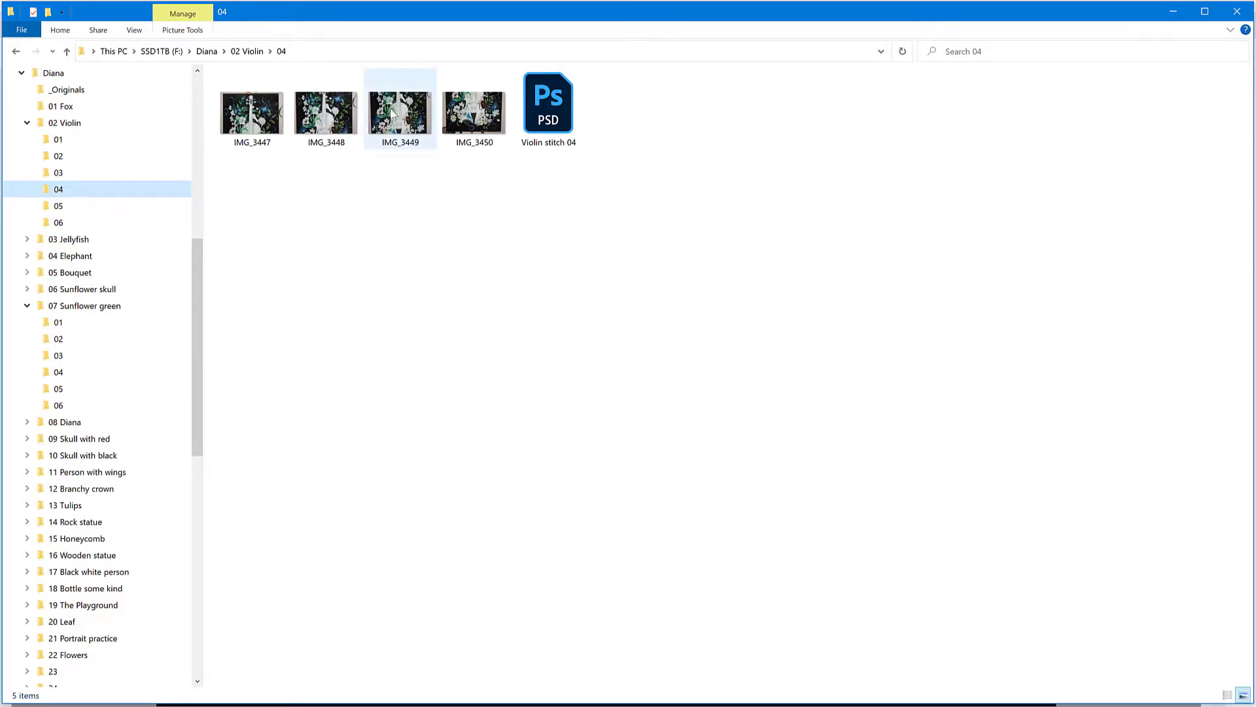
{"action": "mouse_move", "coordinate": [390, 116]}
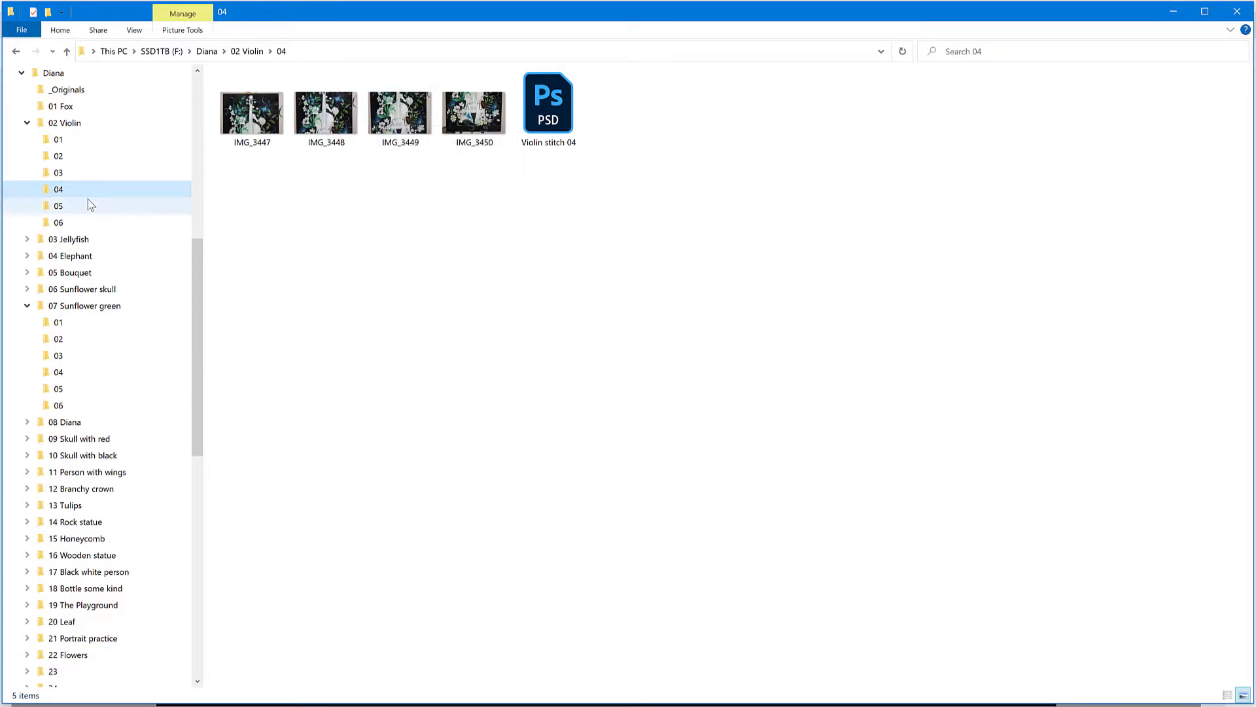
{"action": "left_click", "coordinate": [90, 208]}
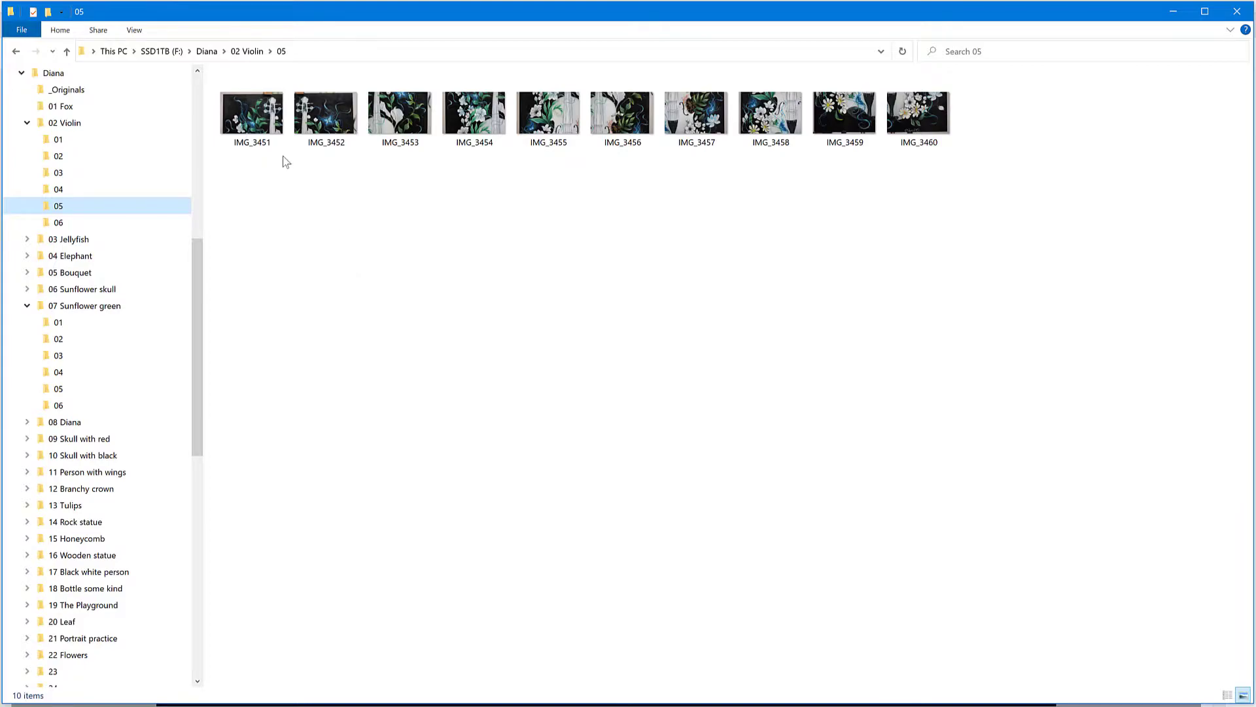
- Select photos IMG_3451, IMG_3452 and IMG_3454, then open subfolder 06 with its 49 items
{"action": "left_click", "coordinate": [262, 121]}
{"action": "left_click", "coordinate": [342, 125]}
{"action": "left_click", "coordinate": [476, 124]}
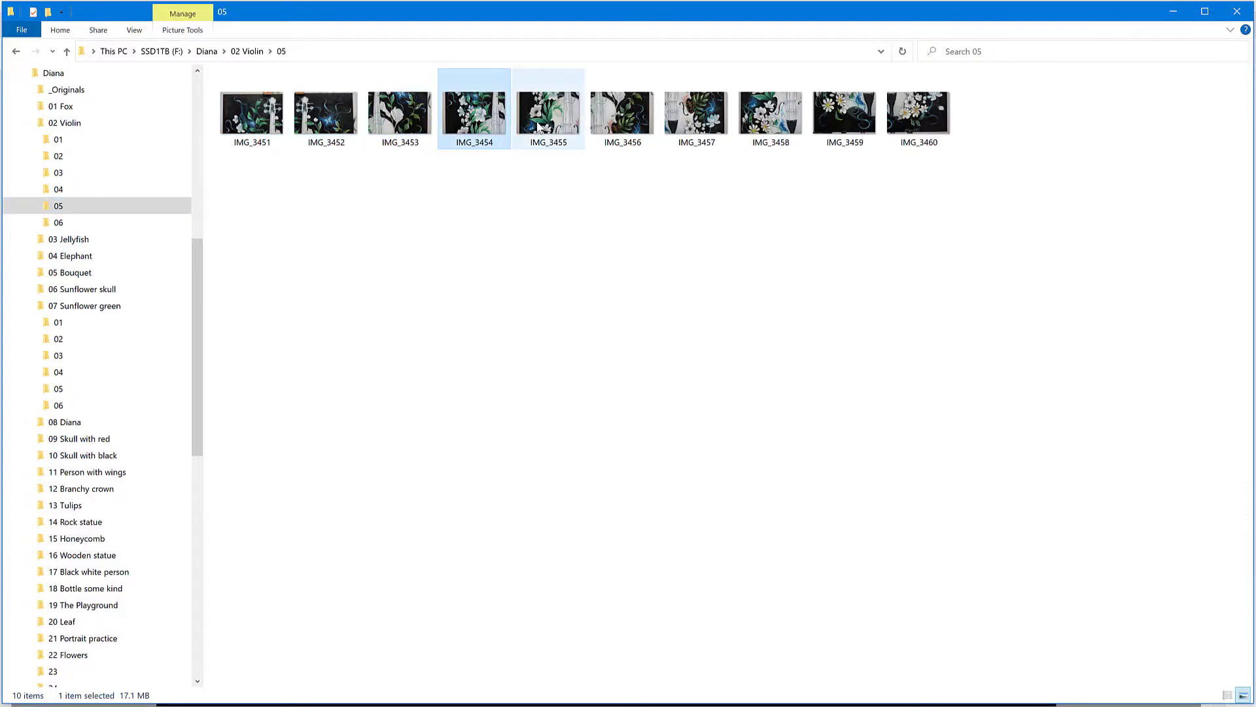
{"action": "left_click", "coordinate": [125, 223]}
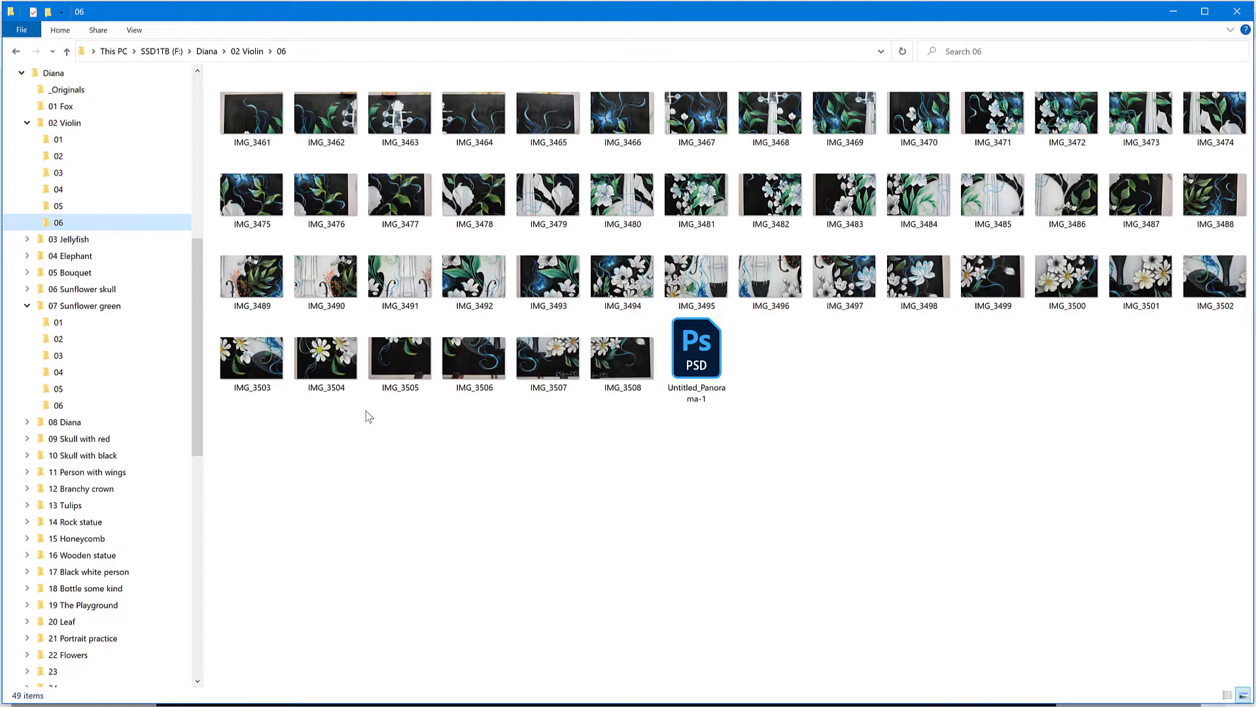
- Select Untitled_Panorama-1 PSD, expand 03 Jellyfish, 04 Elephant and 05 Bouquet, then open 07 Sunflower green
{"action": "left_click", "coordinate": [705, 356]}
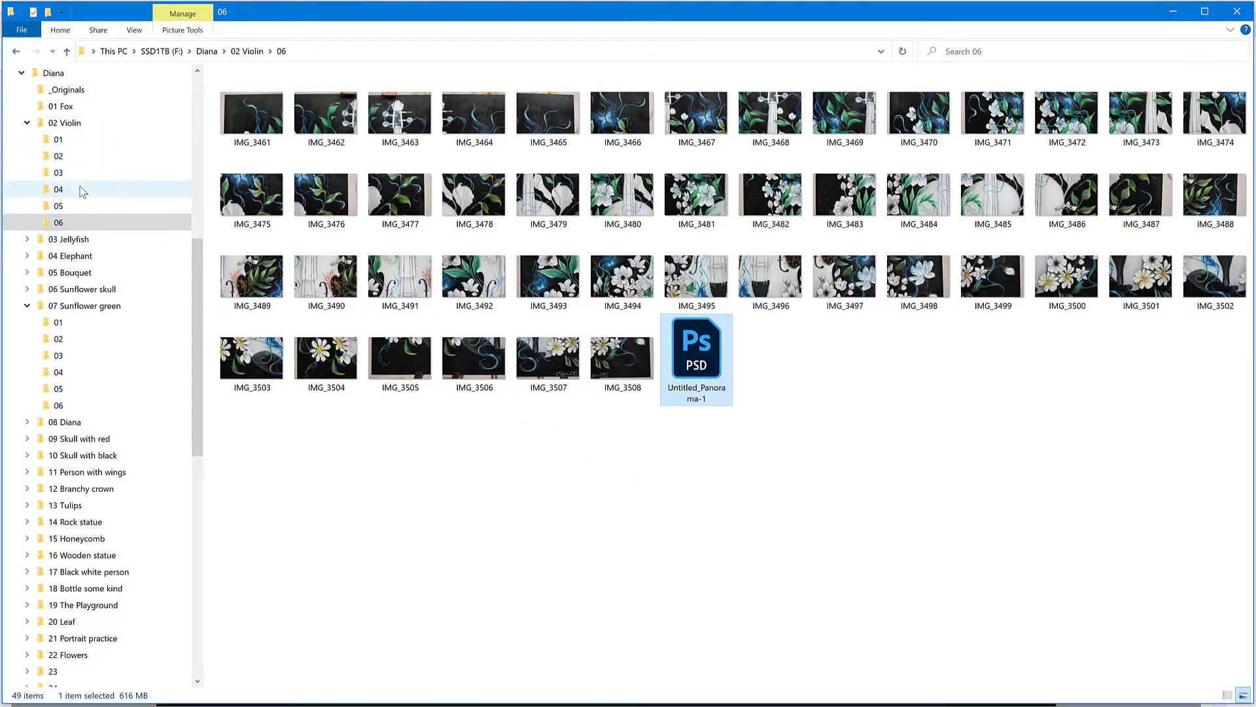
{"action": "left_click", "coordinate": [26, 239]}
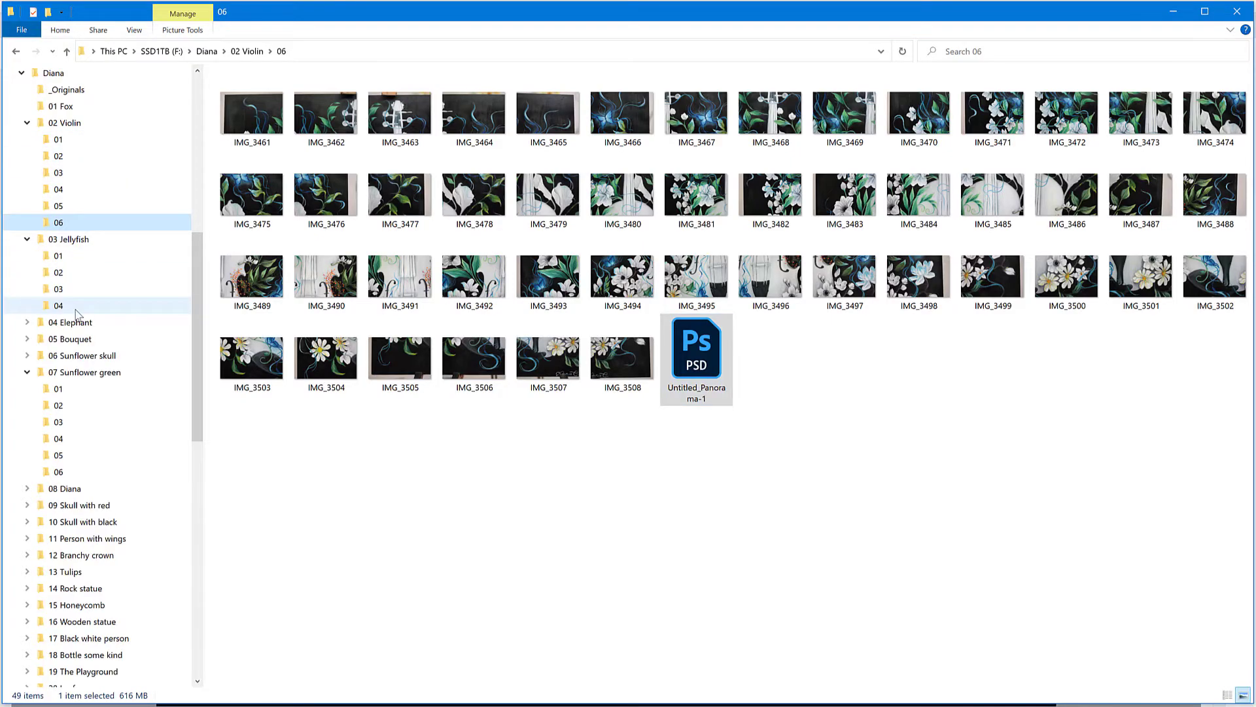
{"action": "left_click", "coordinate": [27, 322]}
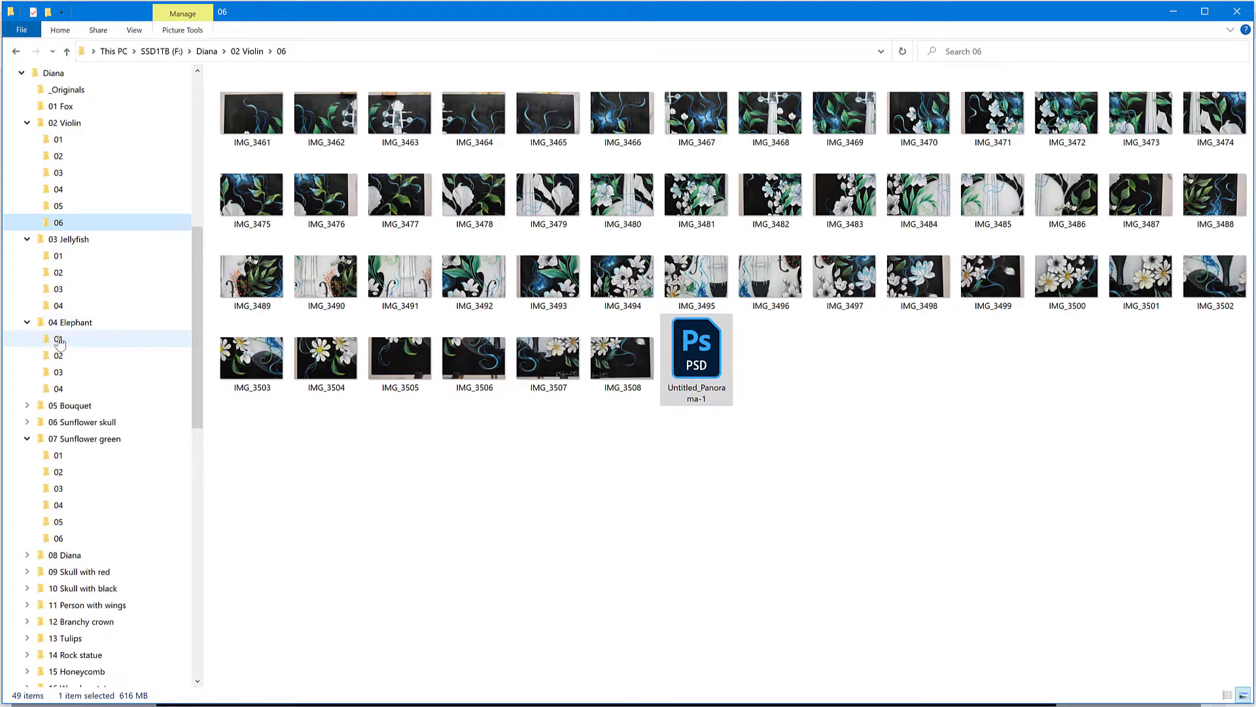
{"action": "left_click", "coordinate": [27, 405]}
{"action": "scroll", "coordinate": [81, 451], "scroll_direction": "down", "scroll_amount": 3}
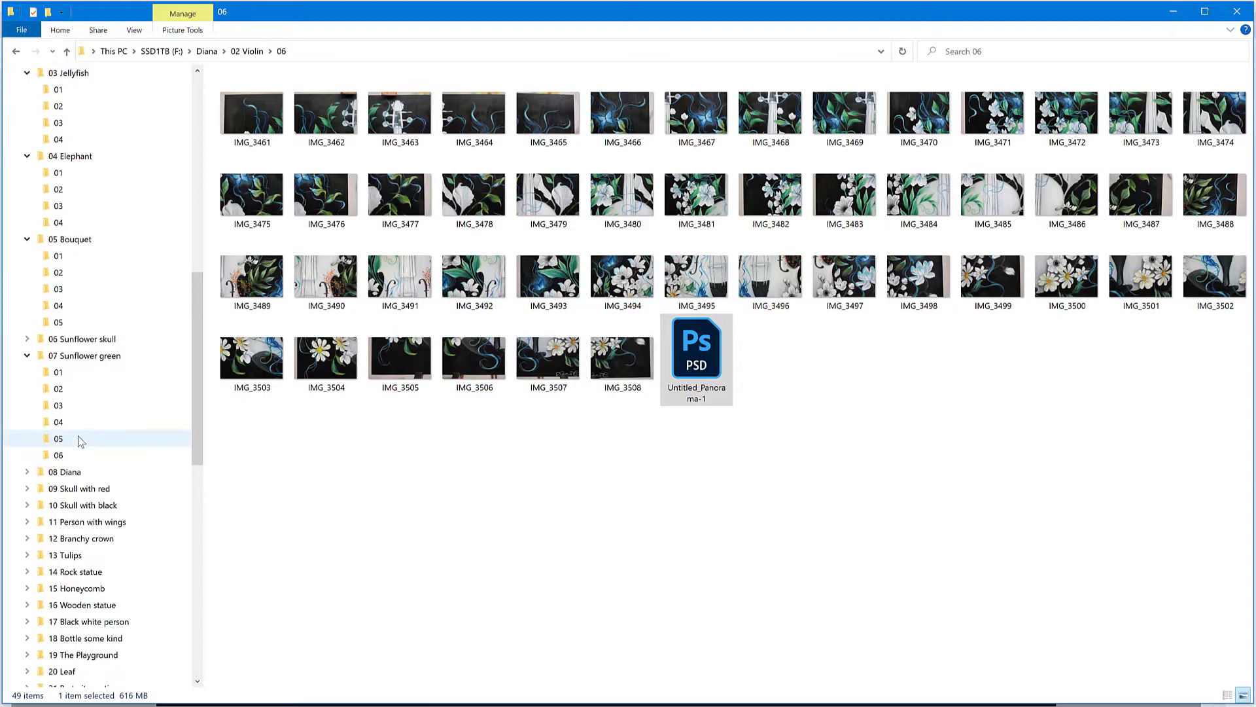
{"action": "left_click", "coordinate": [74, 359]}
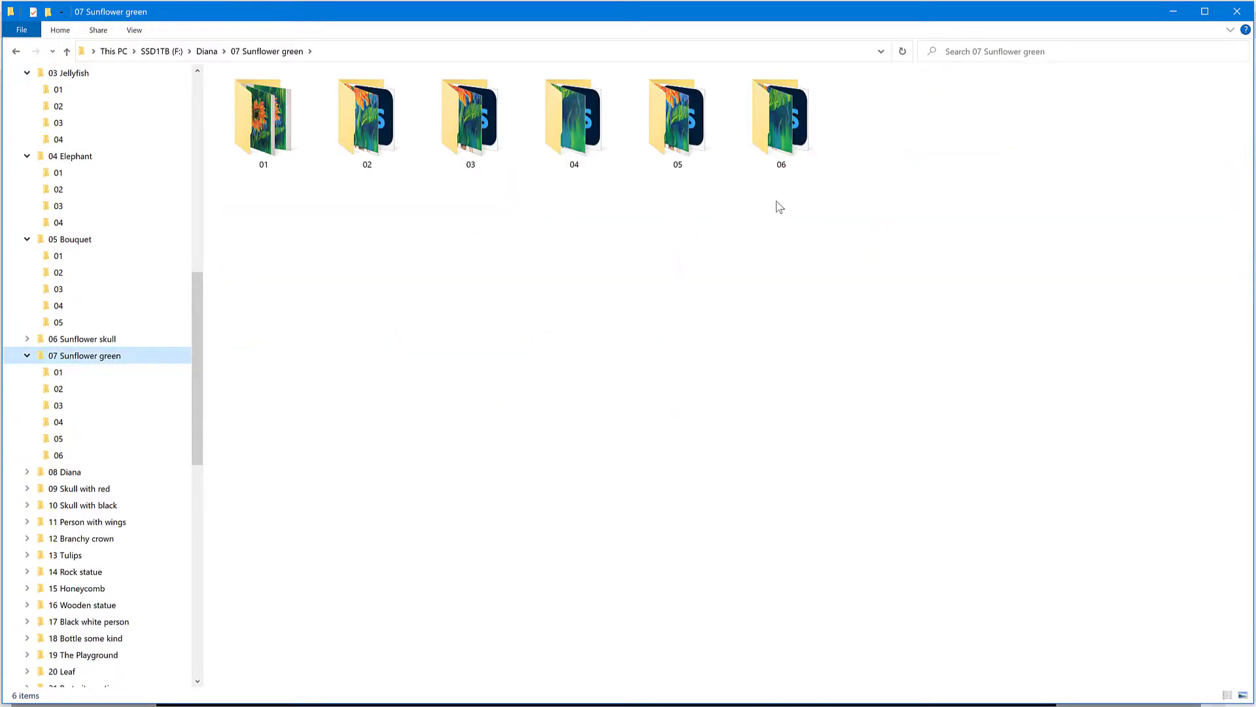
- Step through 07 Sunflower green subfolders 01 to 06
{"action": "left_click", "coordinate": [109, 378]}
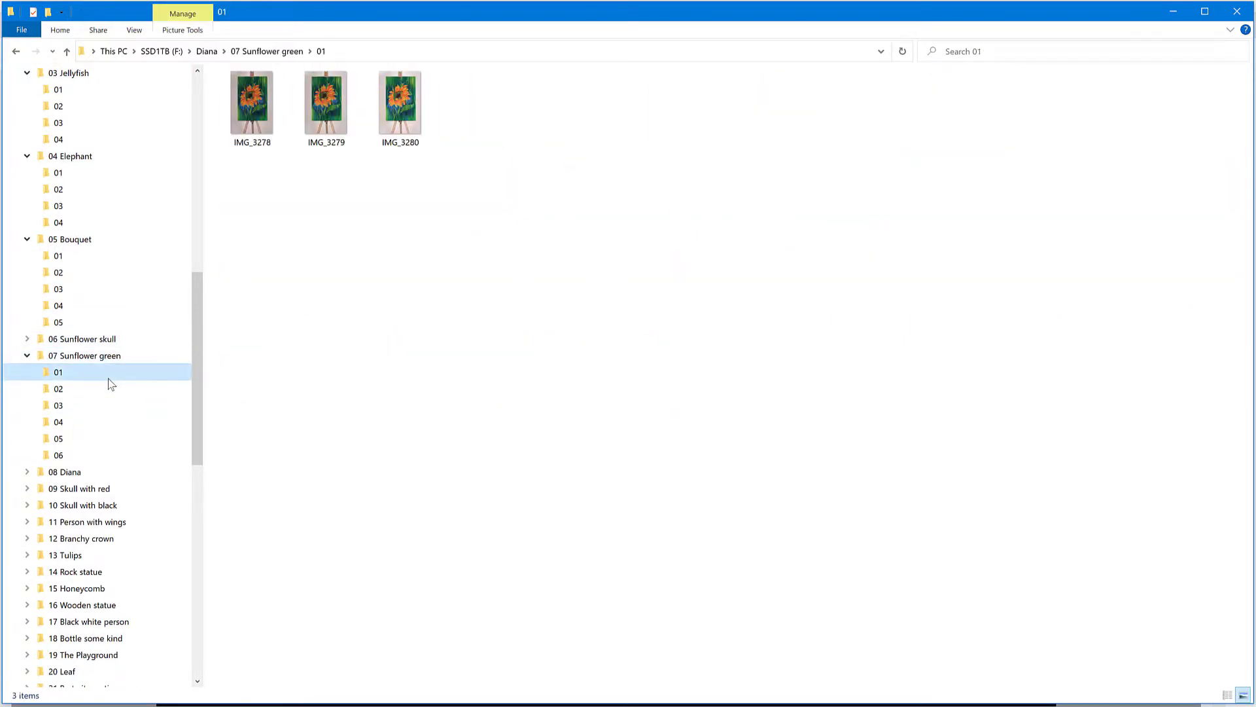
{"action": "left_click", "coordinate": [110, 388]}
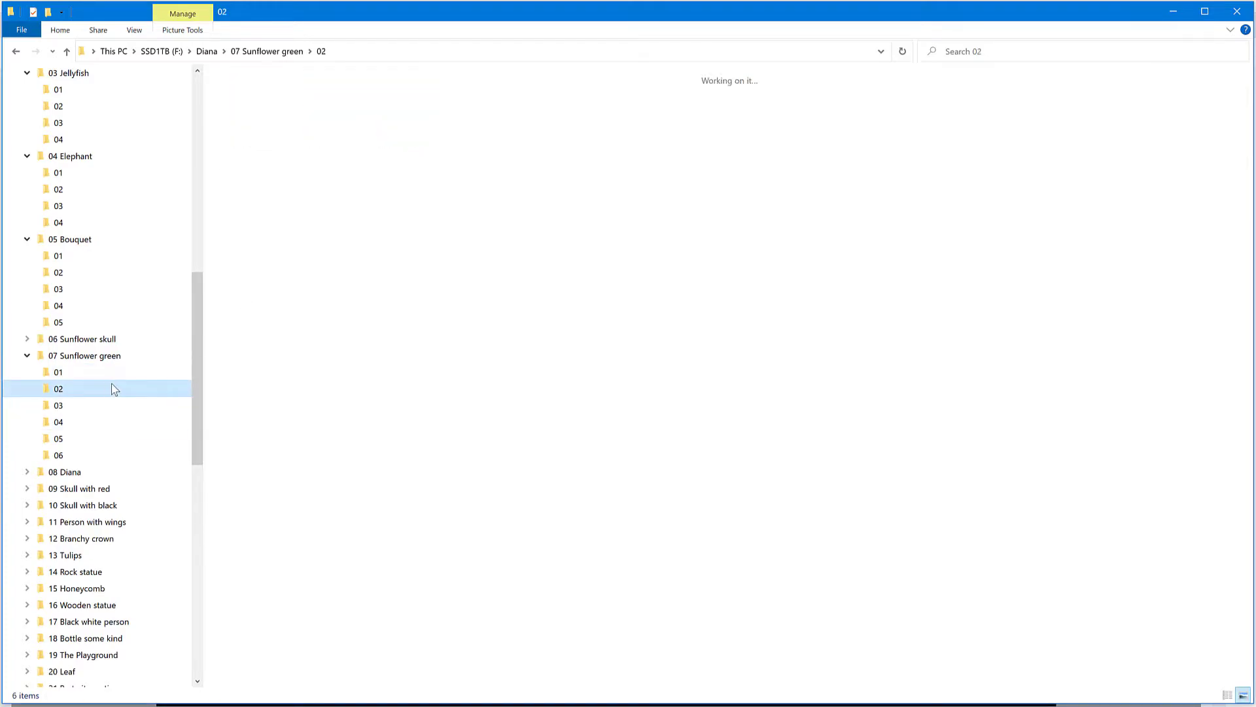
{"action": "left_click", "coordinate": [73, 405]}
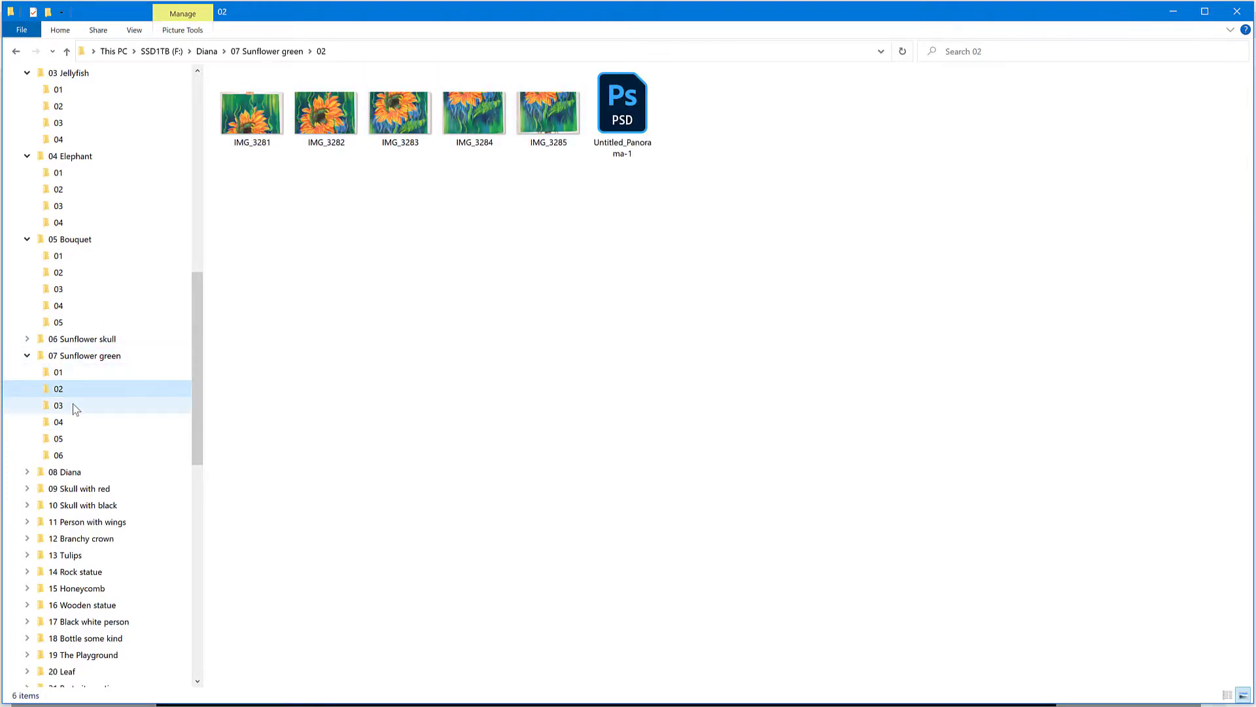
{"action": "left_click", "coordinate": [114, 422]}
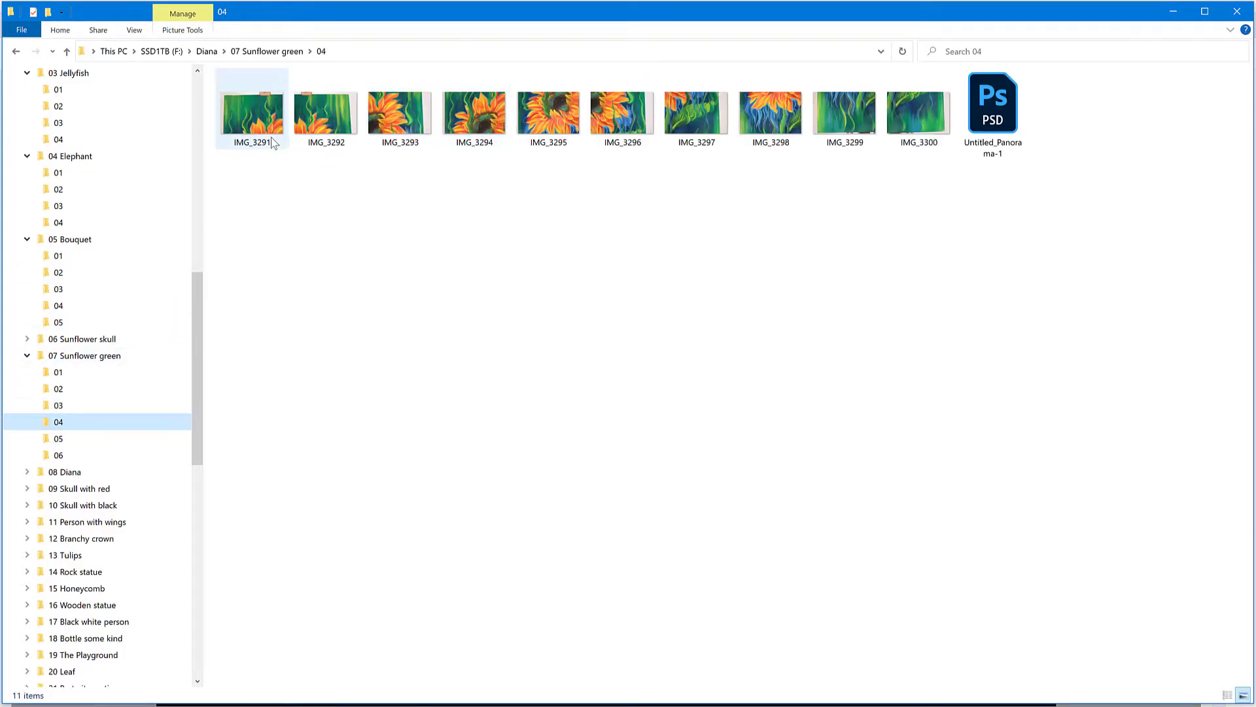
{"action": "left_click", "coordinate": [99, 438]}
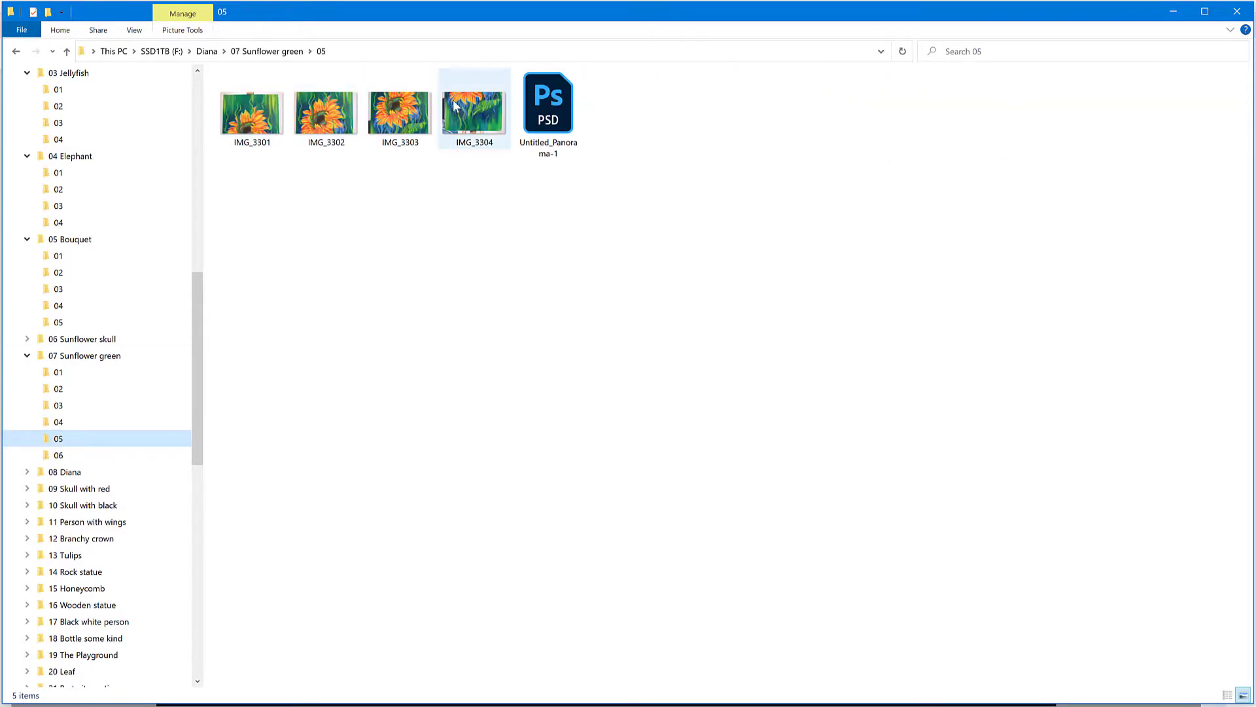
{"action": "left_click", "coordinate": [59, 456]}
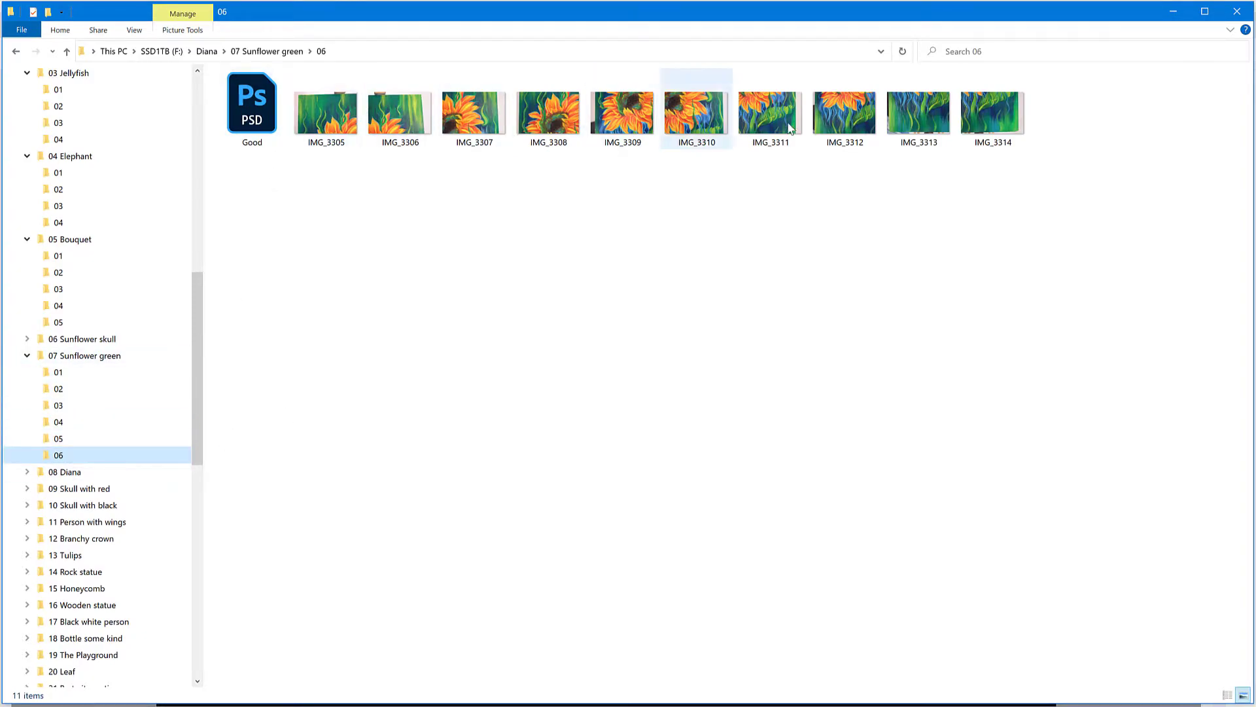
- In subfolder 06, select the stitched Good.psd and photos IMG_3305–IMG_3310
{"action": "left_click", "coordinate": [257, 105]}
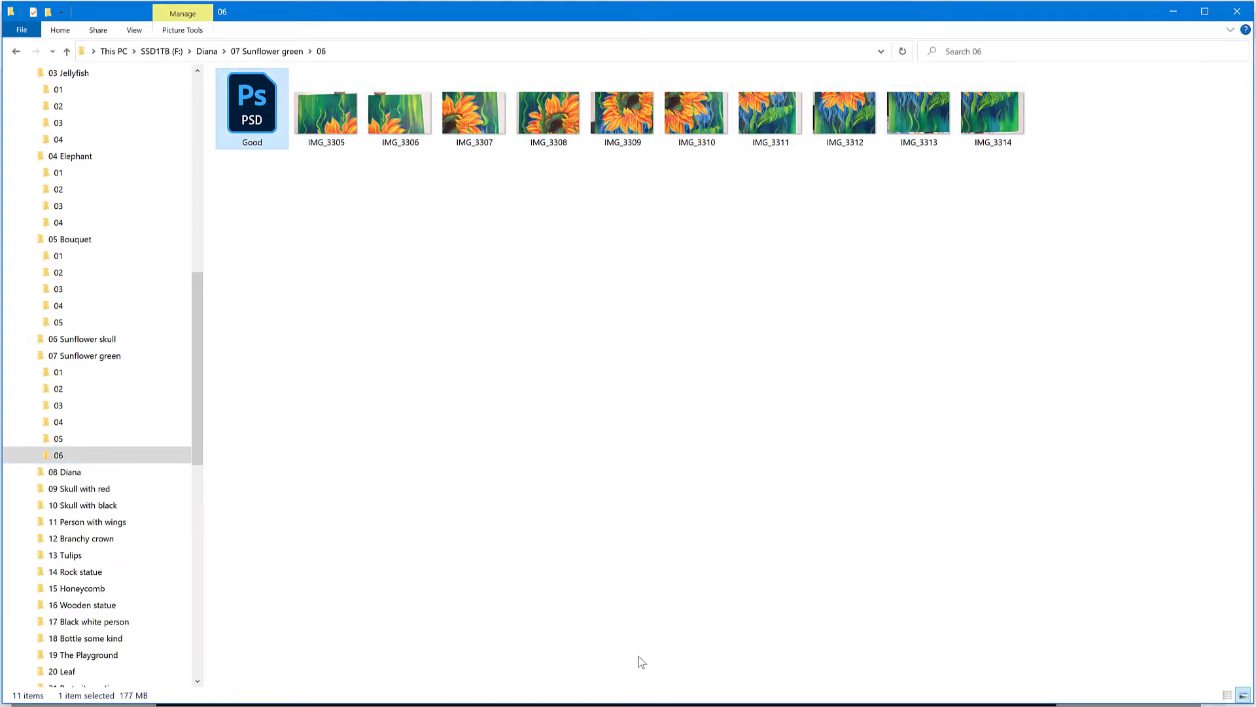
{"action": "left_click", "coordinate": [324, 108]}
{"action": "left_click", "coordinate": [398, 115]}
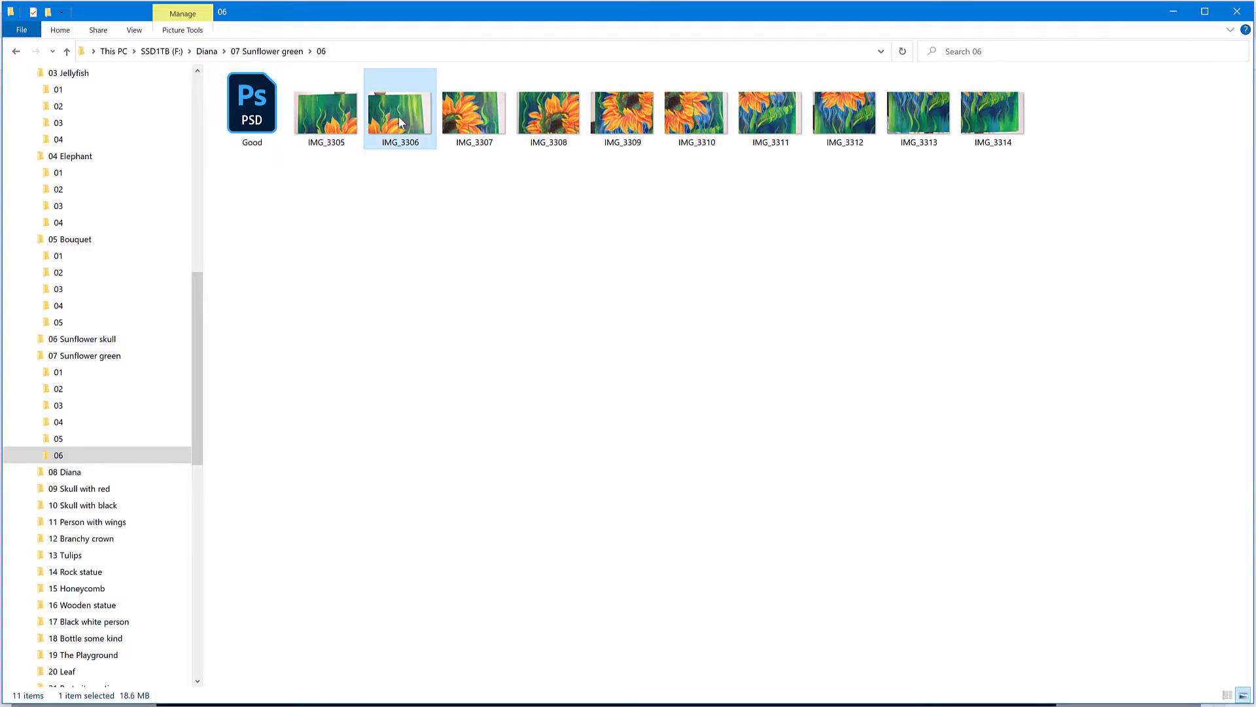
{"action": "left_click", "coordinate": [454, 123]}
{"action": "left_click", "coordinate": [553, 136]}
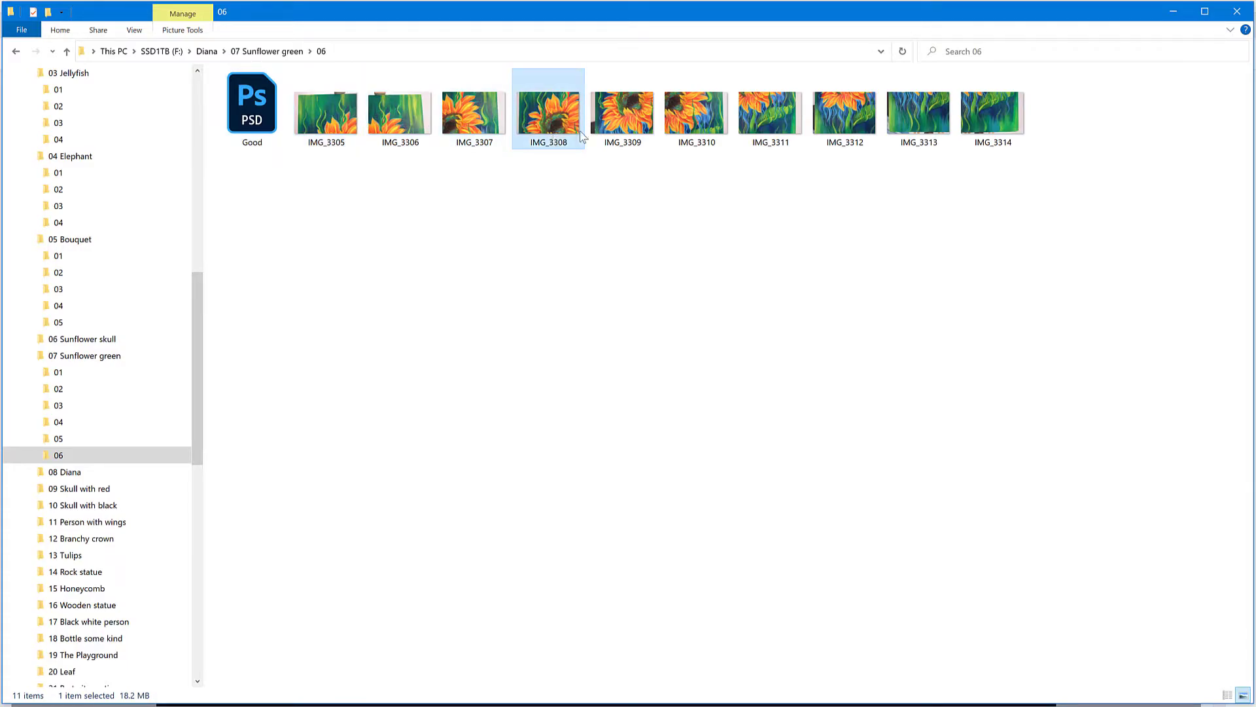
{"action": "left_click", "coordinate": [631, 131]}
{"action": "left_click", "coordinate": [676, 135]}
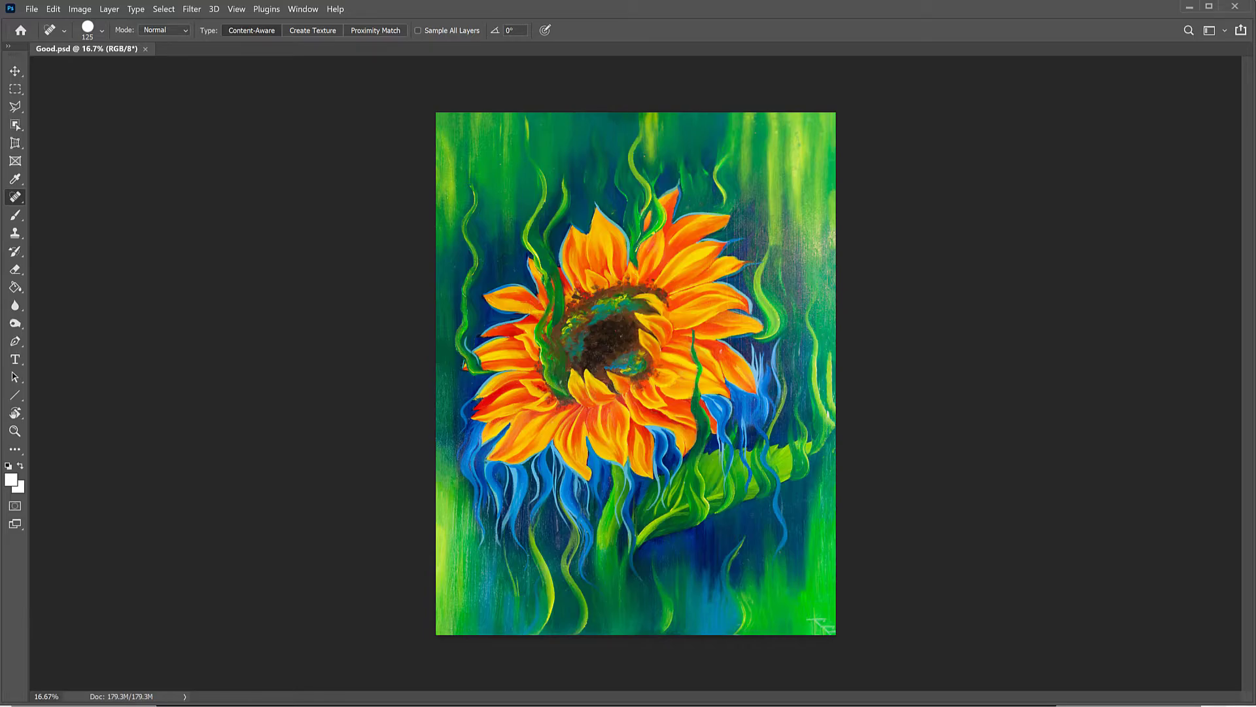
{"action": "key", "text": "ctrl+plus"}
{"action": "key", "text": "ctrl+plus"}
{"action": "key", "text": "ctrl+plus"}
{"action": "key", "text": "ctrl+plus"}
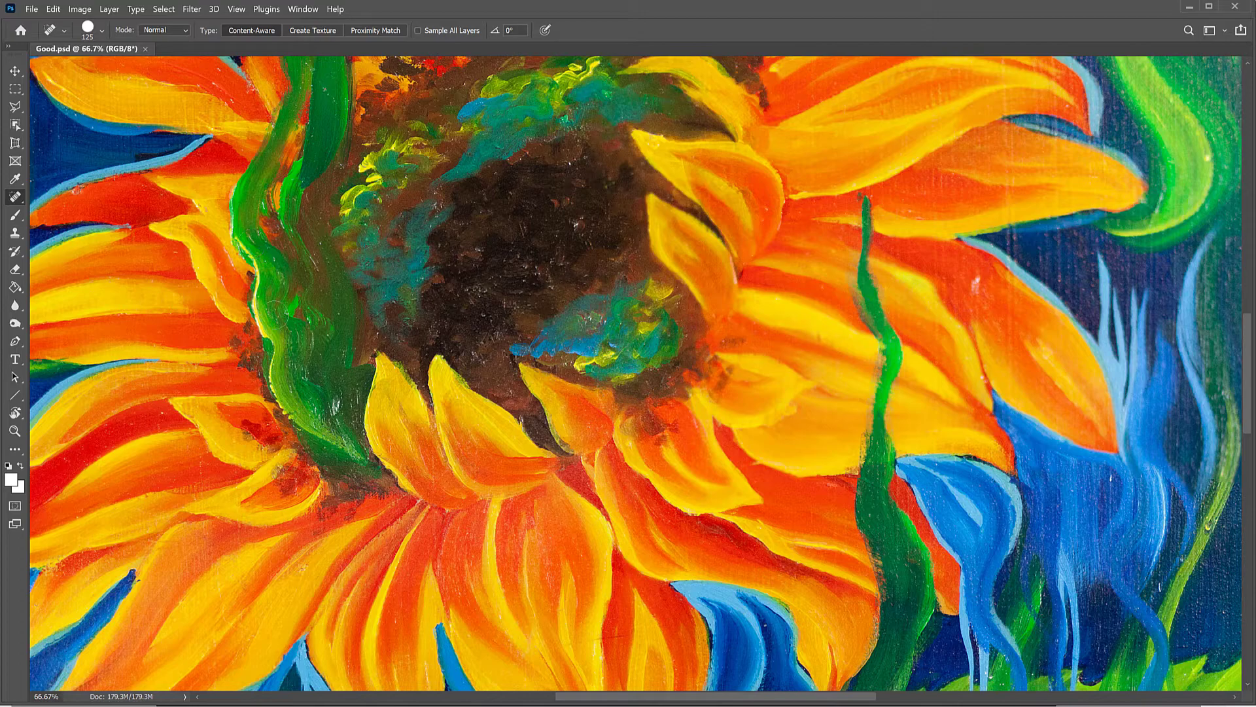
{"action": "key", "text": "ctrl+plus"}
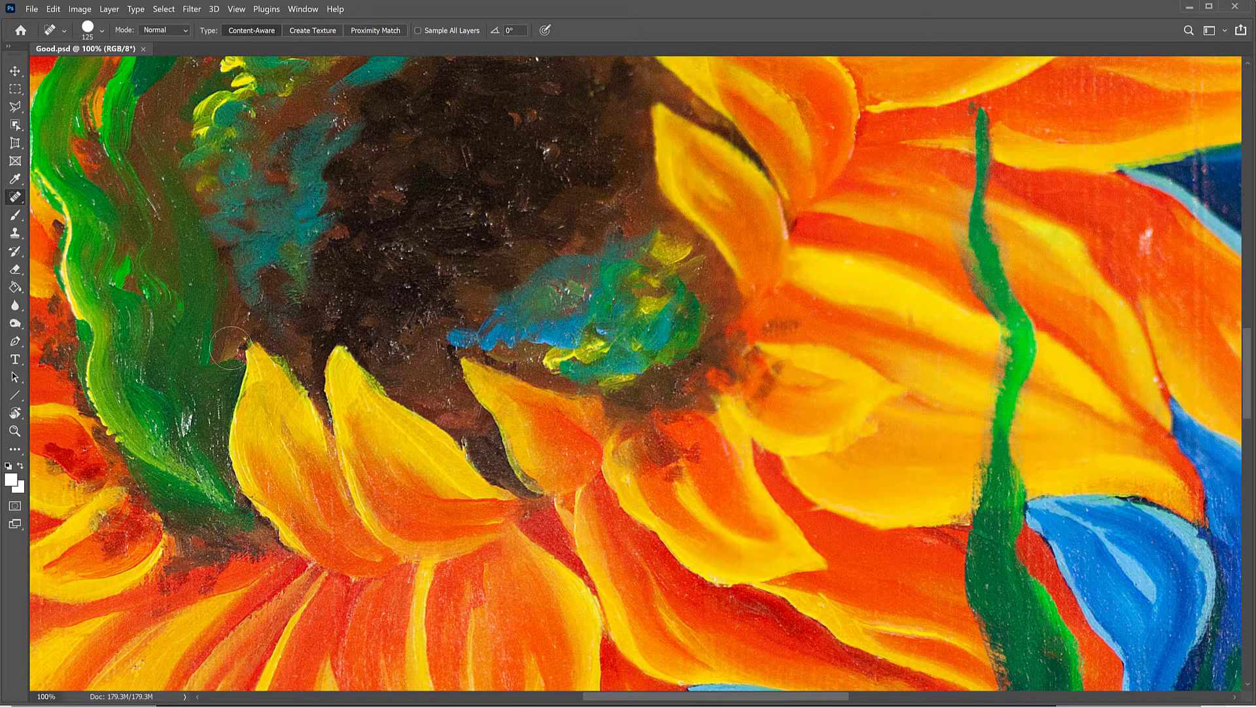
{"action": "left_click", "coordinate": [15, 70]}
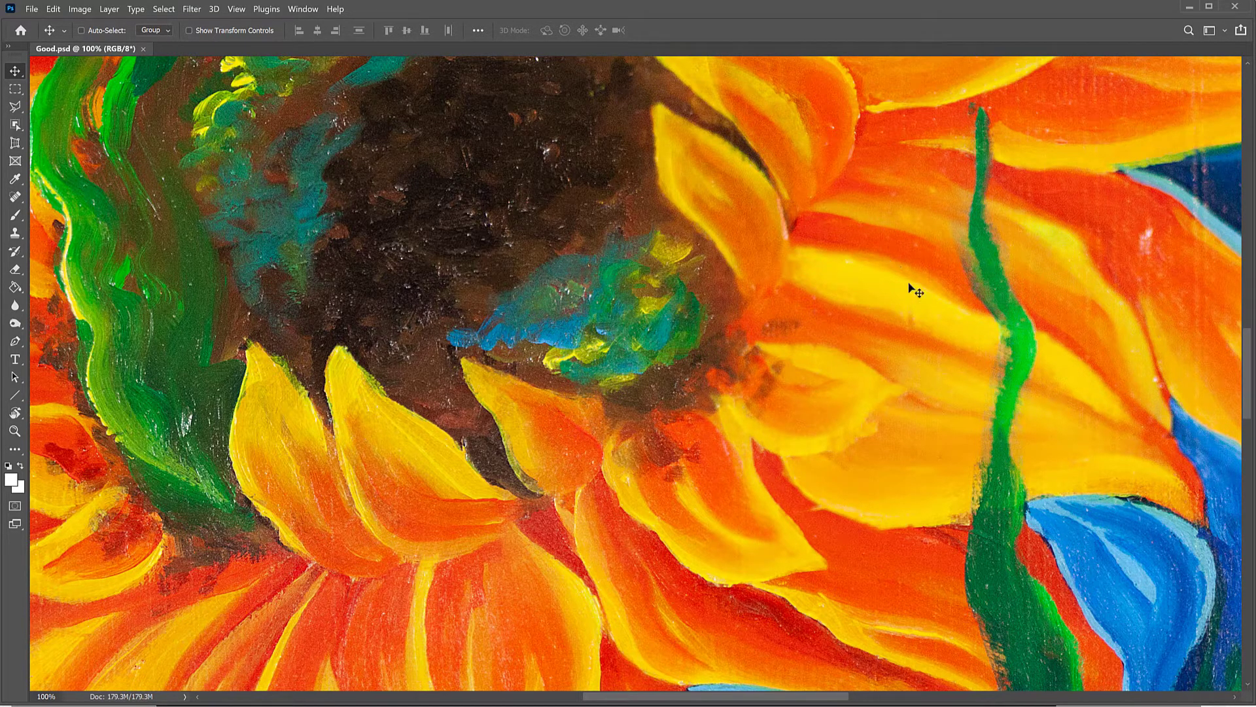
{"action": "left_click_drag", "start_coordinate": [487, 264], "coordinate": [988, 513]}
{"action": "left_click_drag", "start_coordinate": [964, 364], "coordinate": [742, 448]}
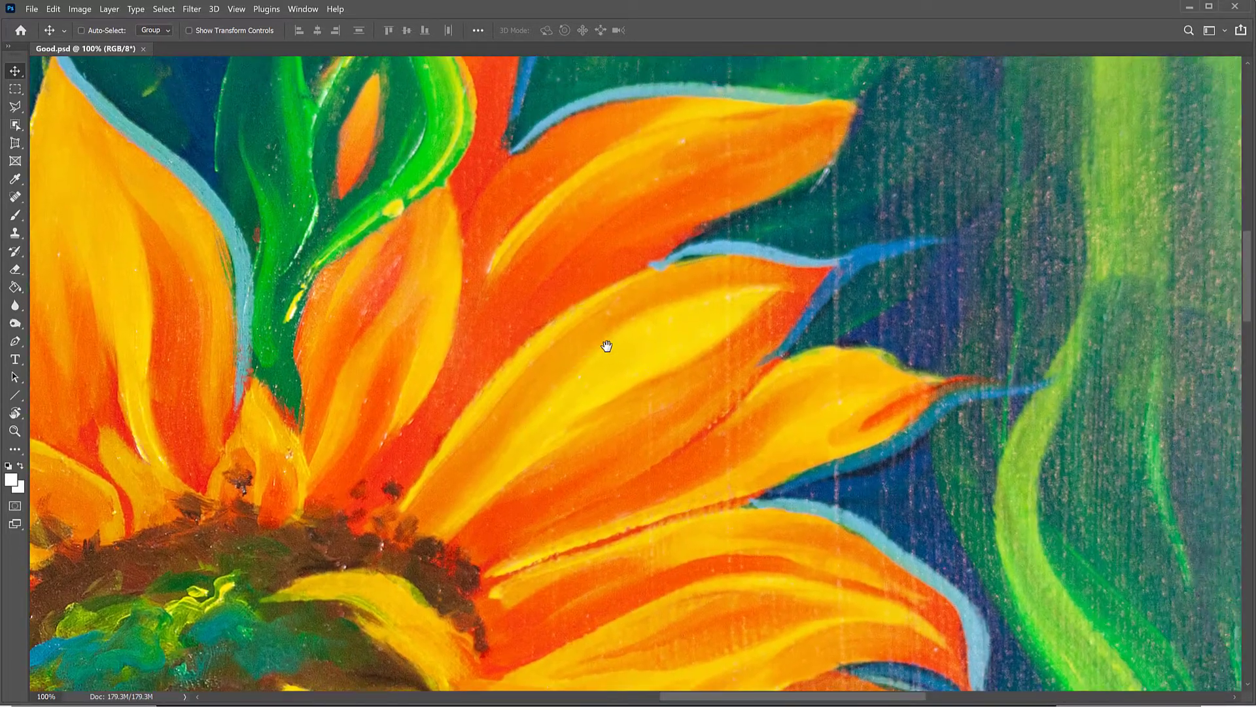
{"action": "key", "text": "ctrl+minus"}
{"action": "key", "text": "ctrl+minus"}
{"action": "key", "text": "ctrl+minus"}
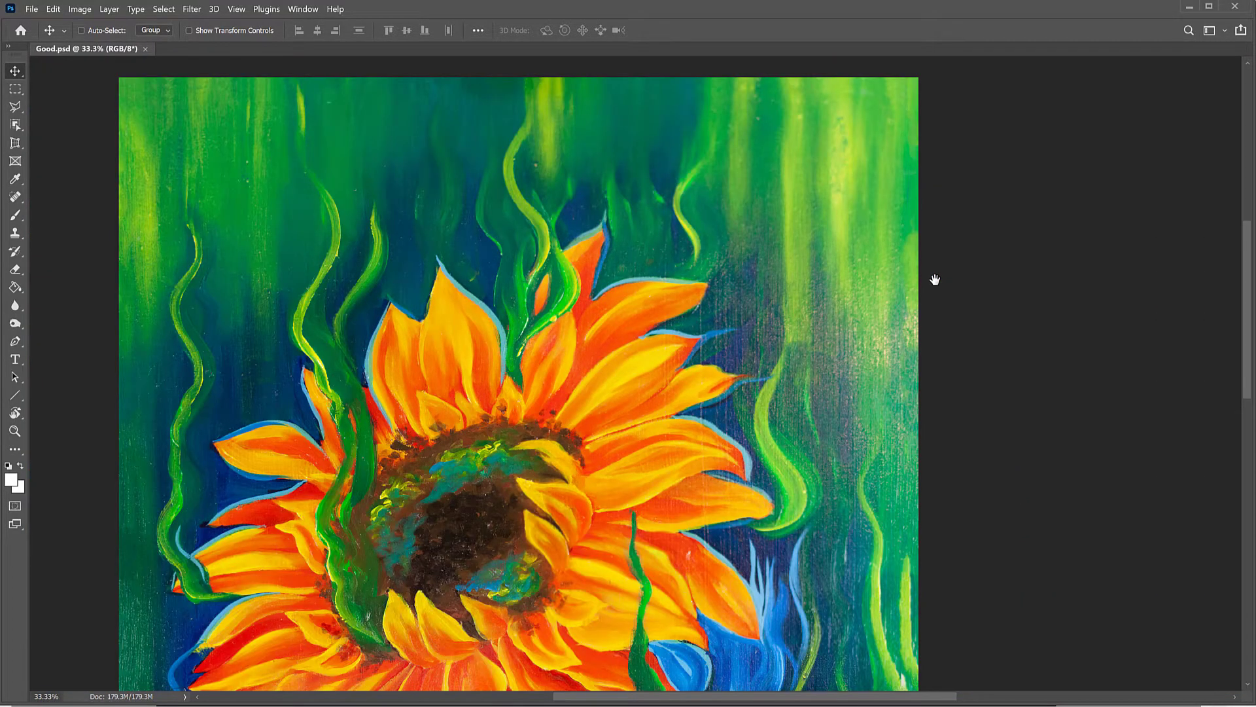
{"action": "key", "text": "ctrl+minus"}
{"action": "key", "text": "ctrl+minus"}
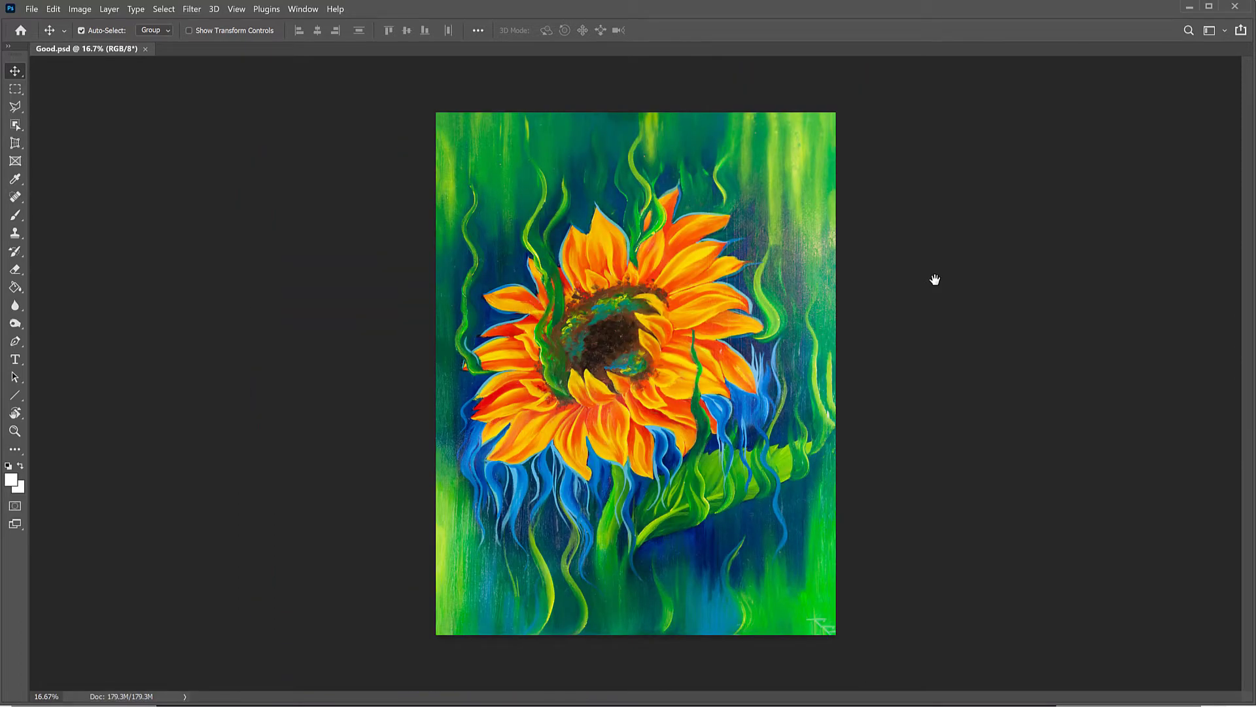
{"action": "key", "text": "ctrl+plus"}
{"action": "key", "text": "ctrl+minus"}
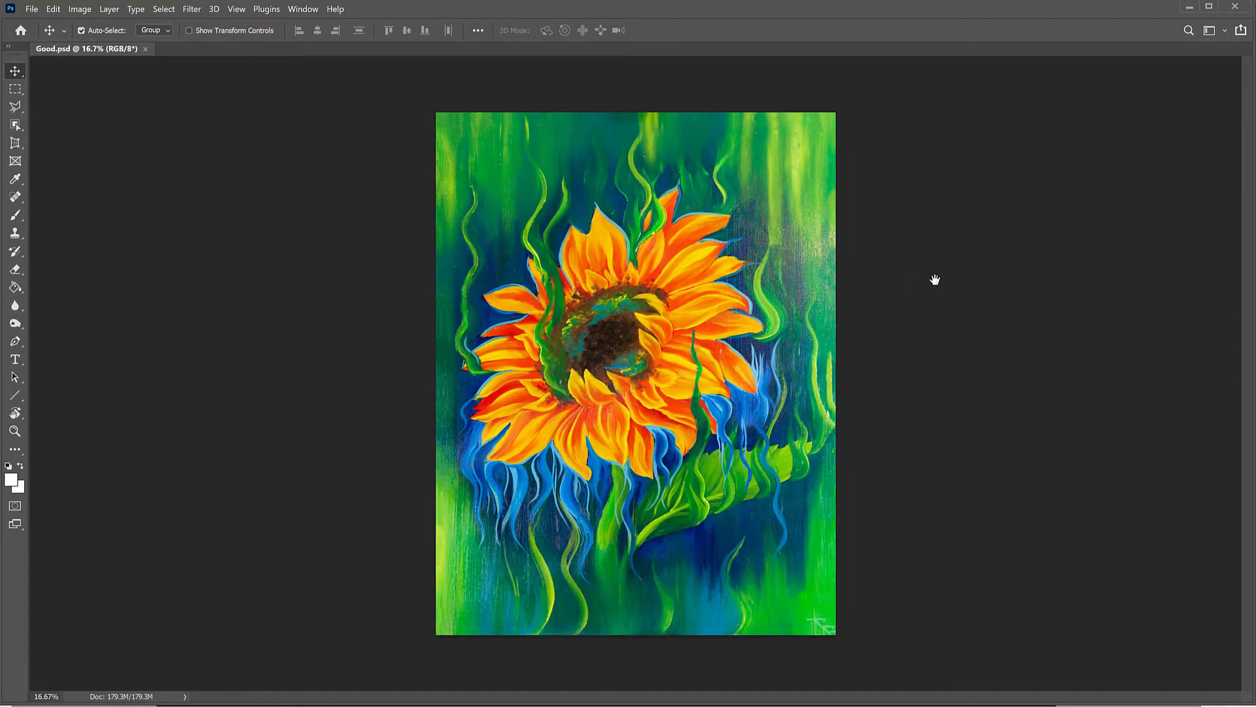